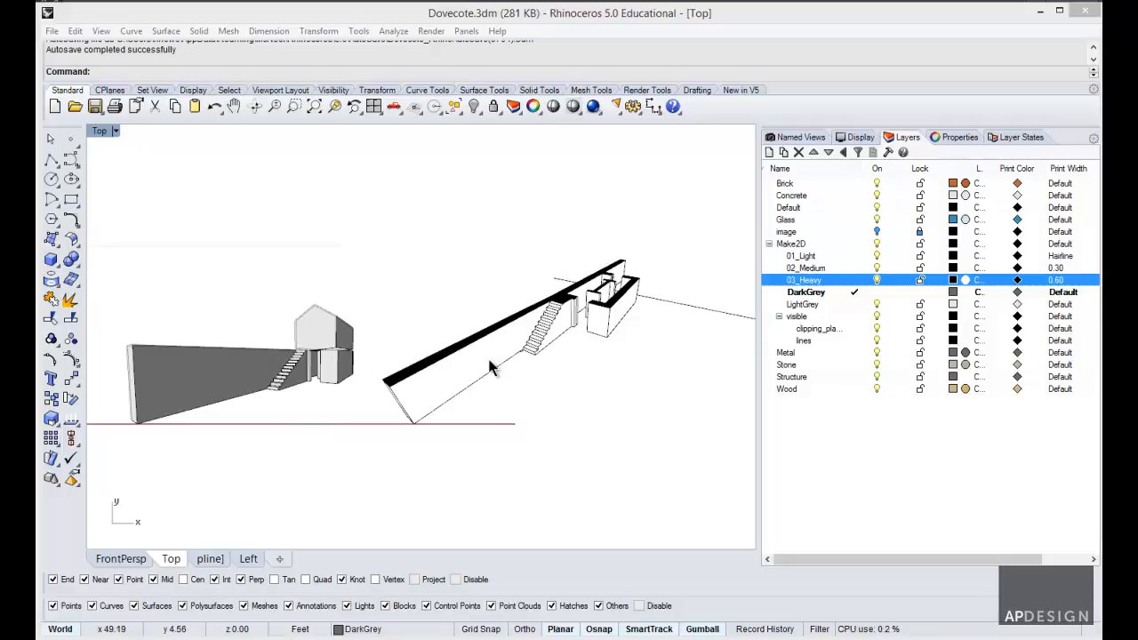
right_drag(586, 389, 660, 313)
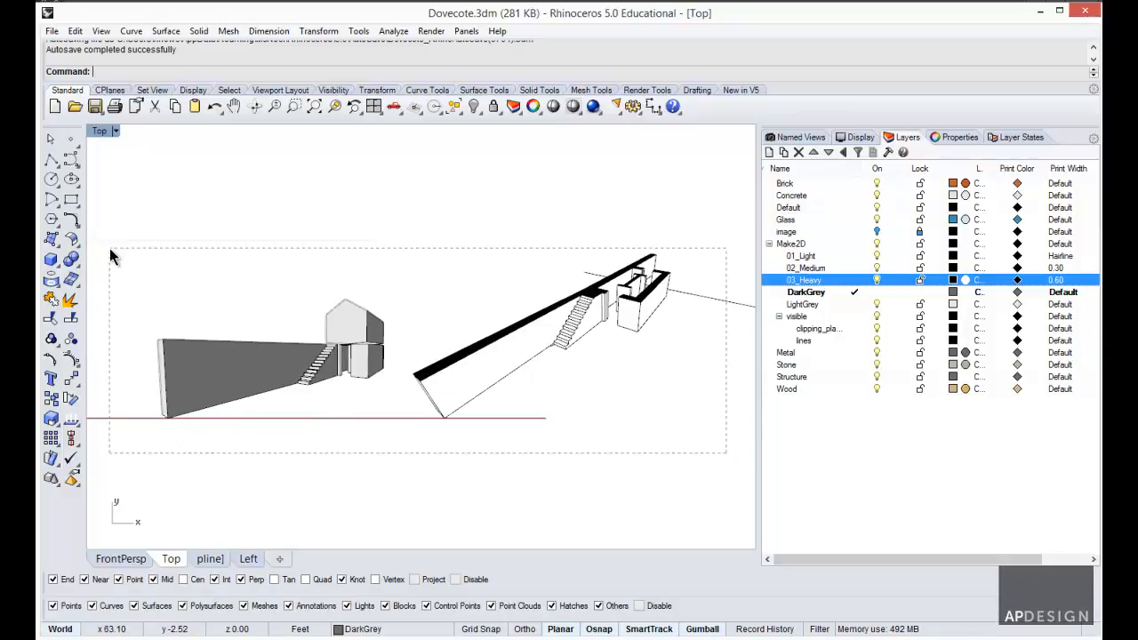
drag(109, 248, 109, 250)
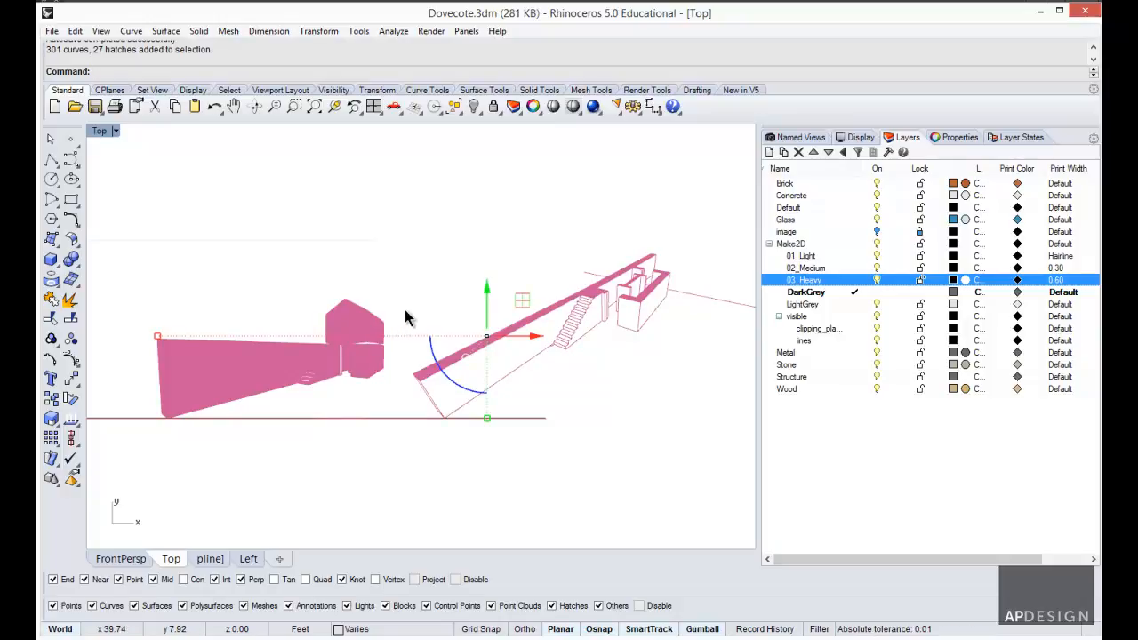
key(Escape)
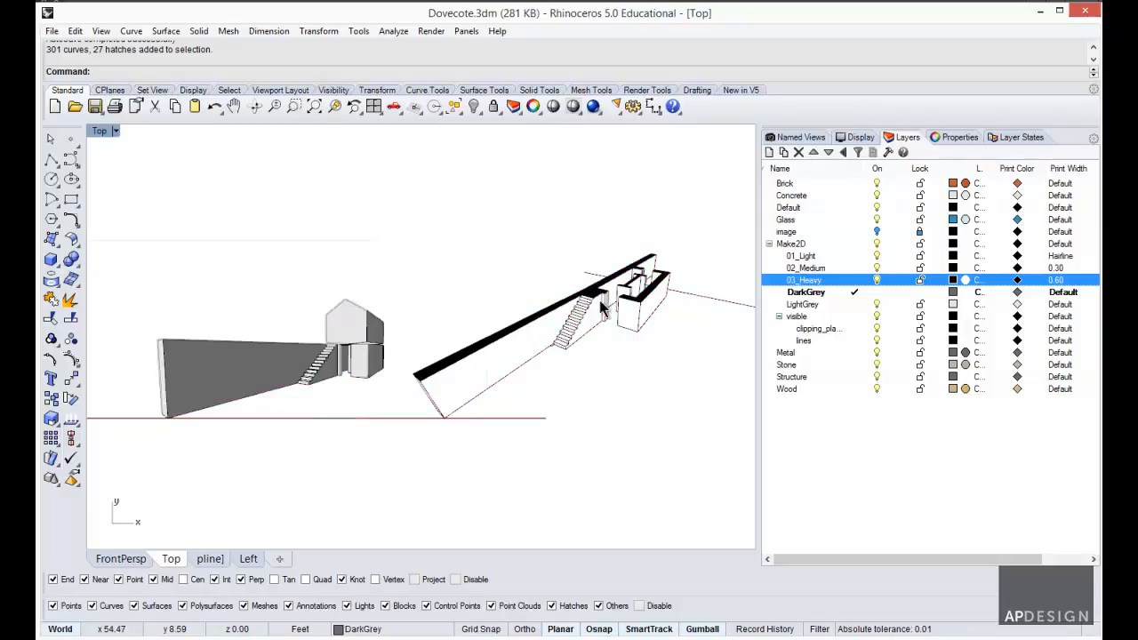
Make LightGrey the current layer and lock the 01_Light, 02_Medium and 03_Heavy layers
click(845, 303)
click(920, 280)
click(851, 304)
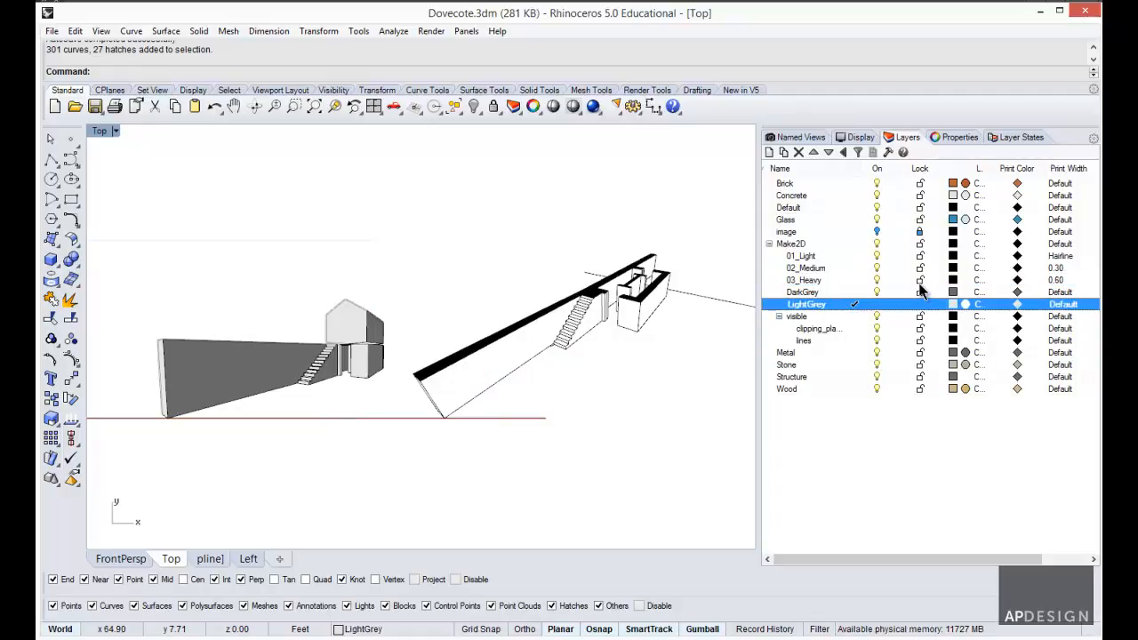
click(920, 280)
click(919, 256)
click(920, 244)
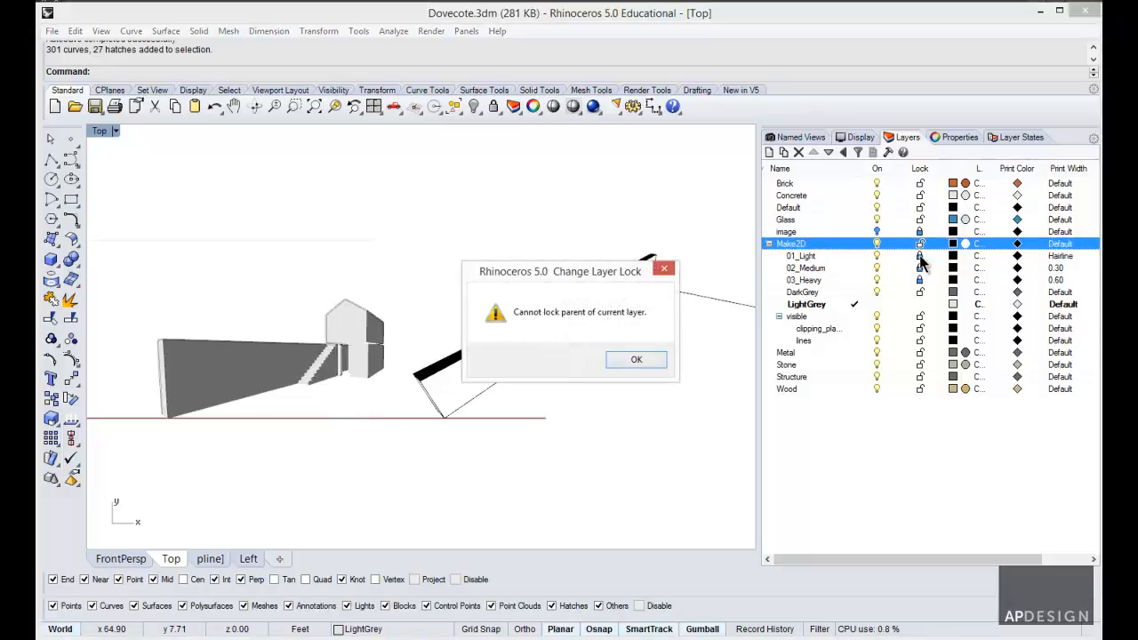
click(637, 359)
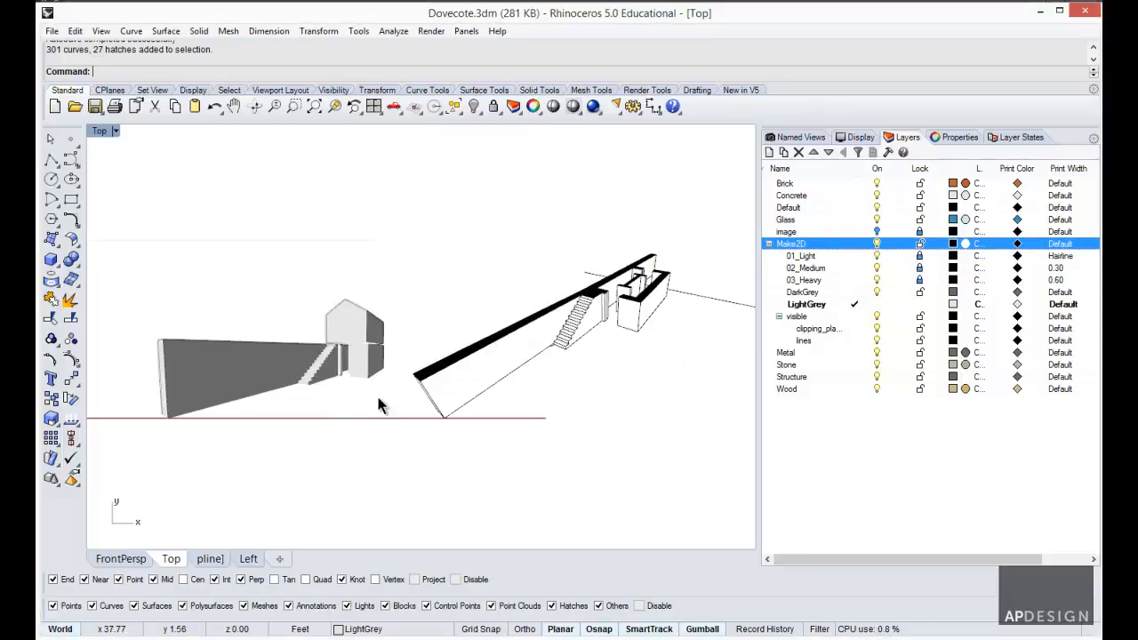
Try deleting the unlocked curves of both perspective drawings with hatches excluded from selection, and undo the deletion
click(354, 363)
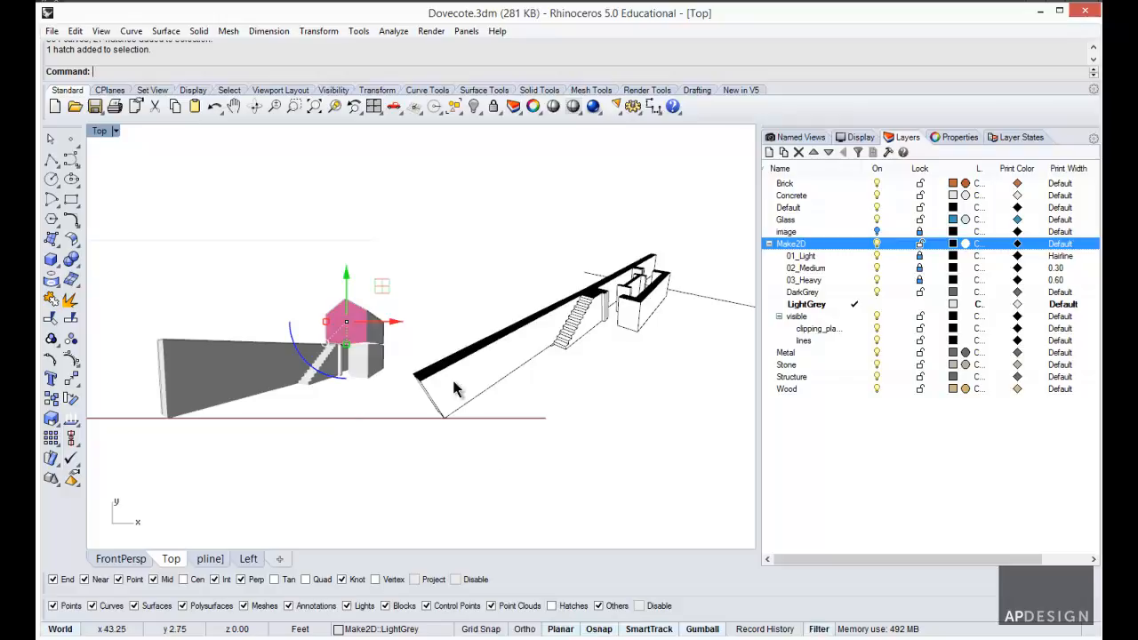
key(Escape)
drag(112, 271, 475, 507)
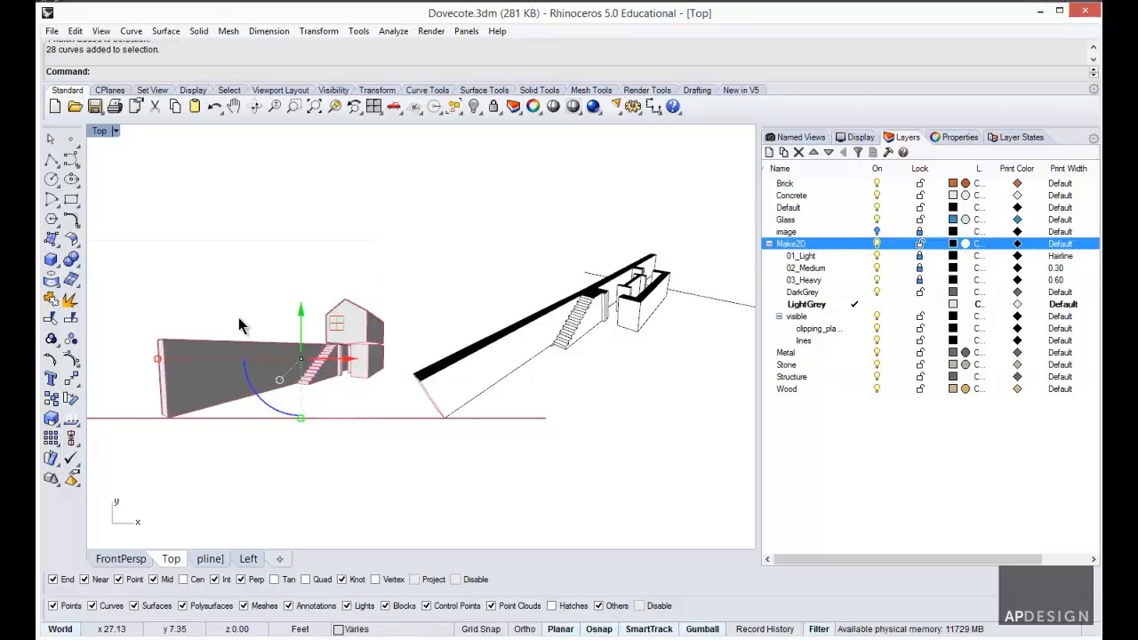
drag(131, 199, 794, 520)
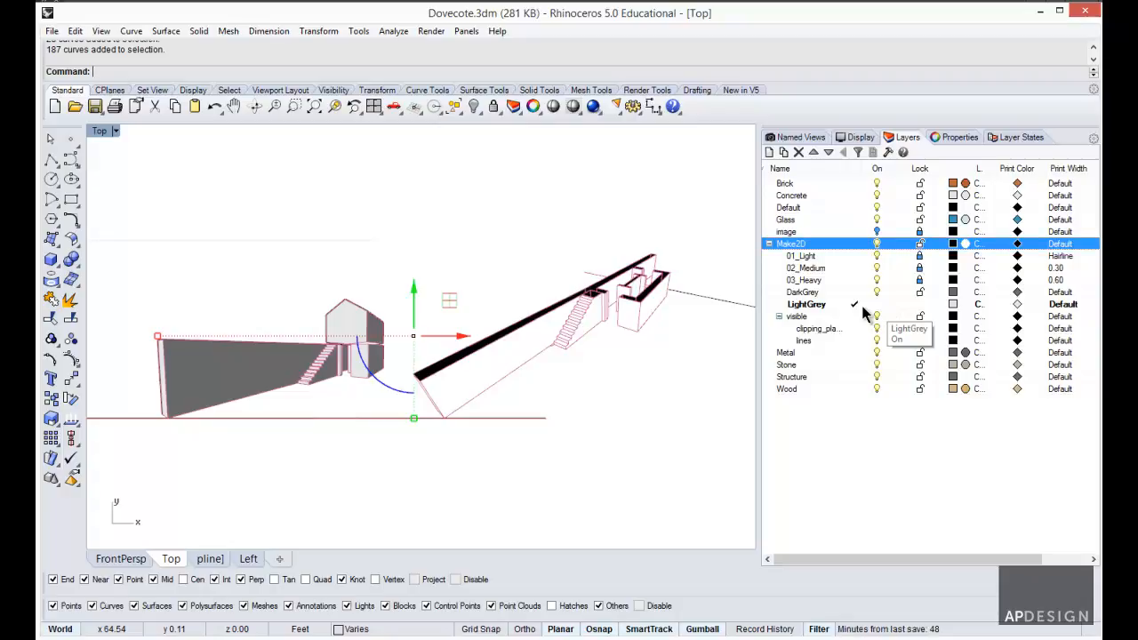
key(Delete)
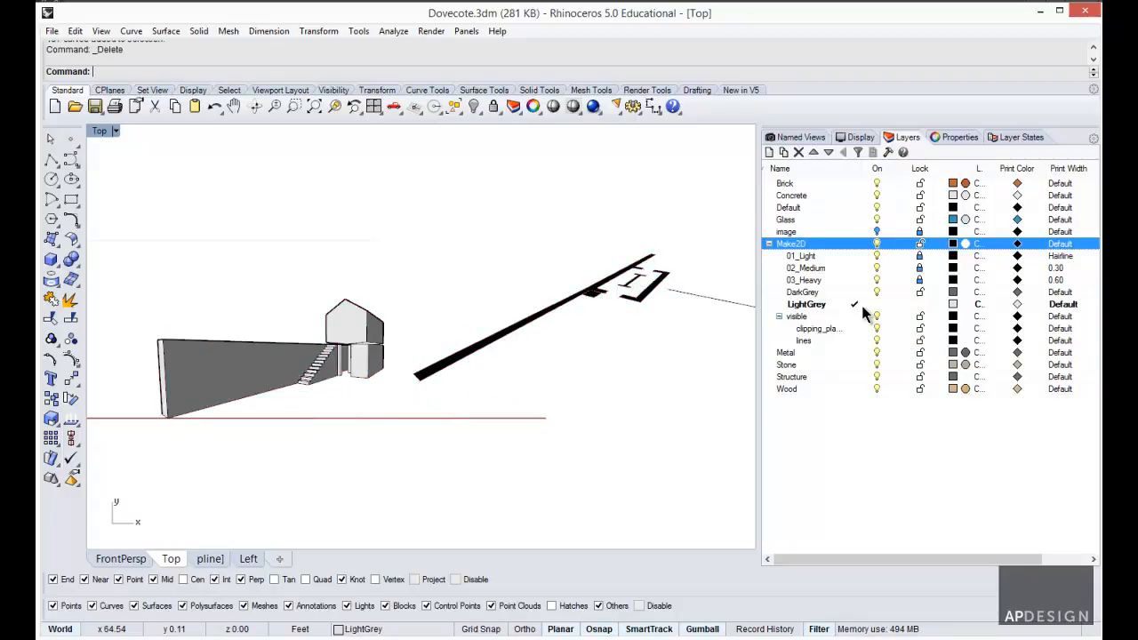
key(ctrl+z)
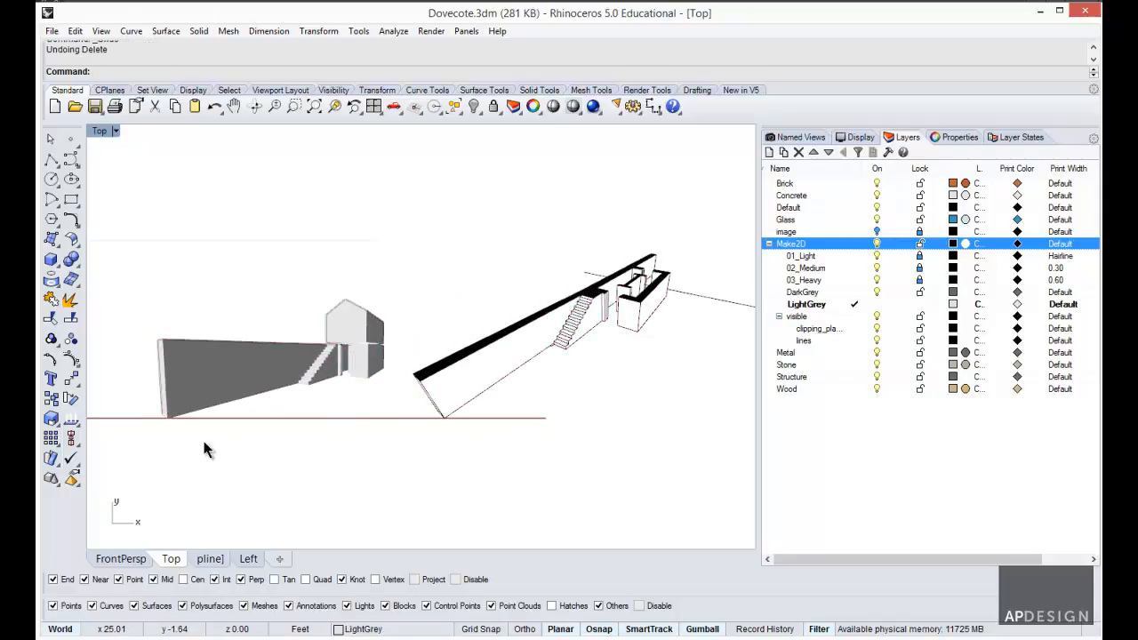
Delete the shaded perspective's unlocked curves and unlock the 01_Light, 02_Medium and 03_Heavy layers
drag(129, 436, 400, 266)
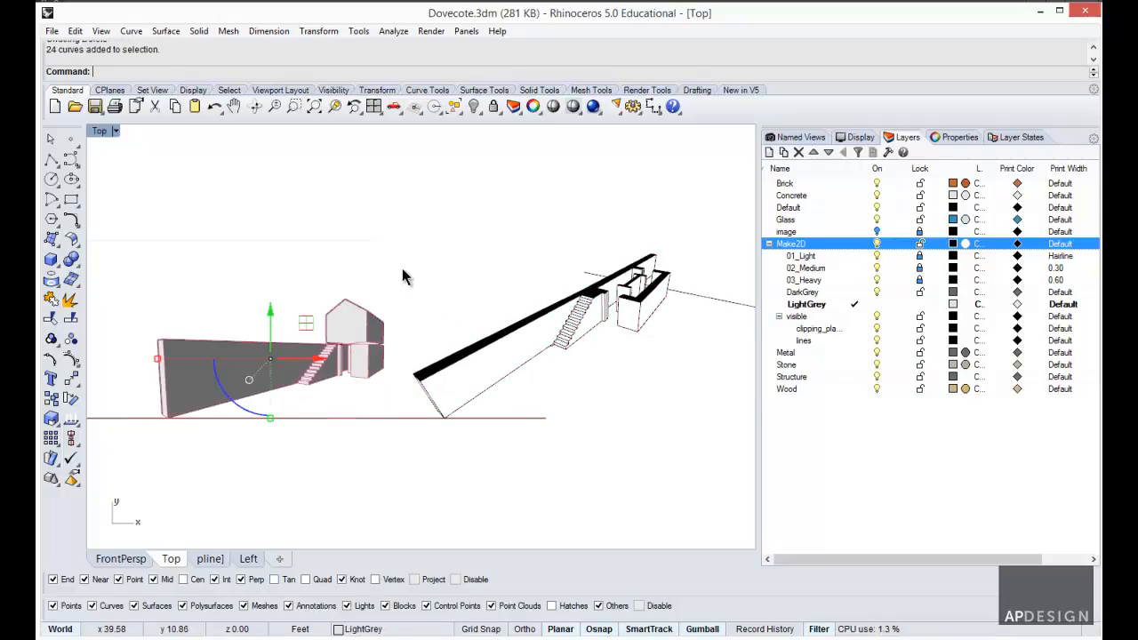
key(Delete)
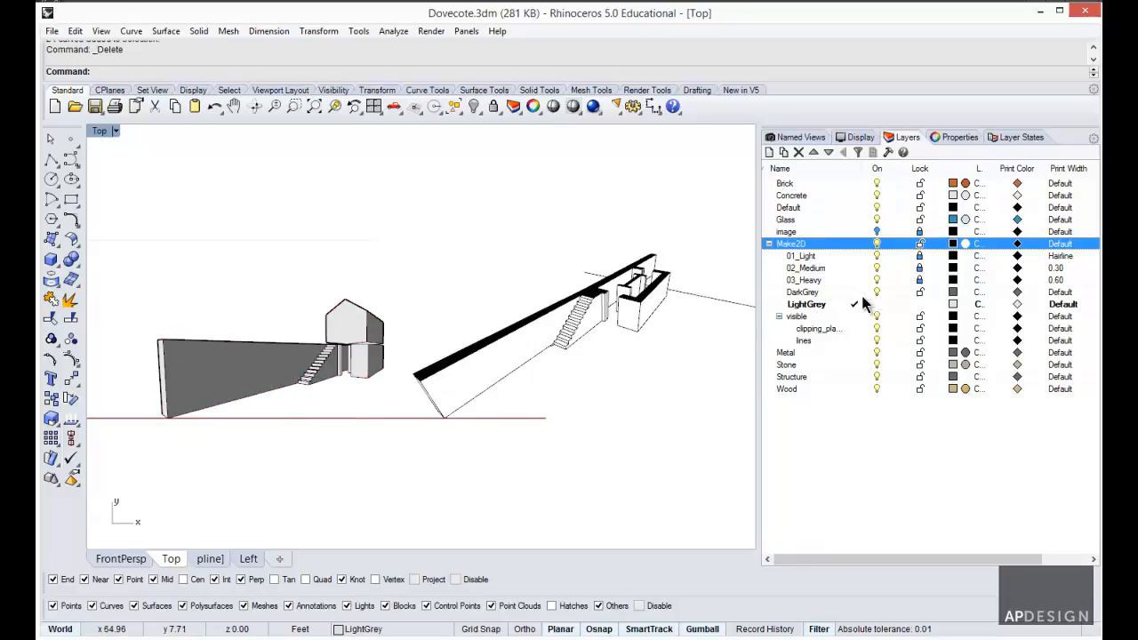
click(920, 256)
click(920, 279)
click(920, 269)
click(920, 257)
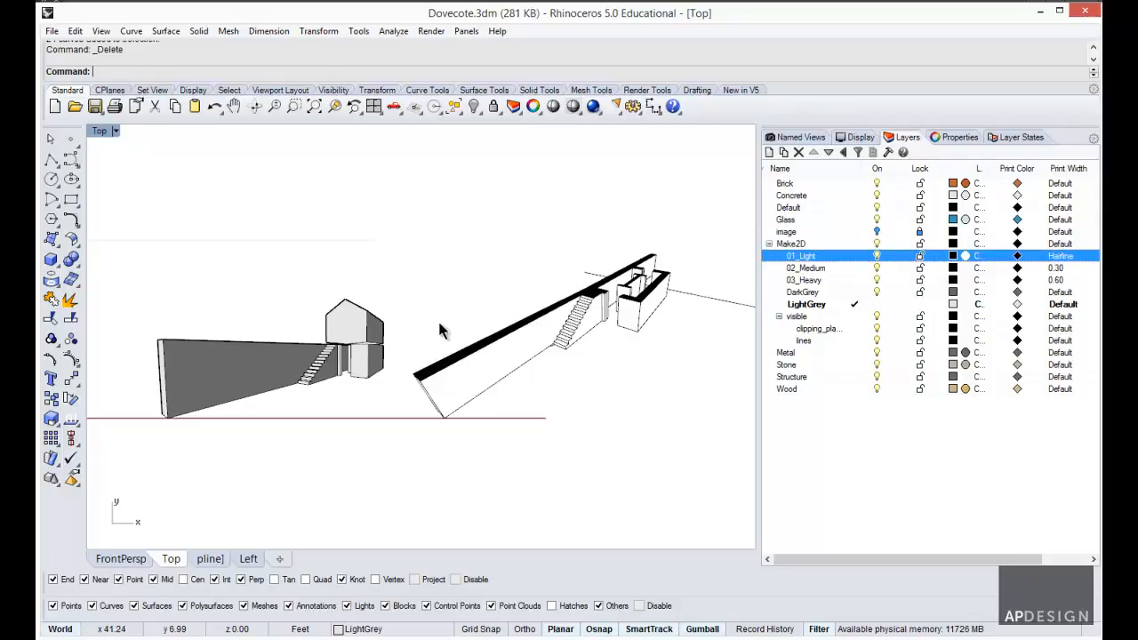
Lock the 01_Light, 02_Medium and DarkGrey layers
click(920, 266)
click(921, 255)
click(920, 268)
click(920, 289)
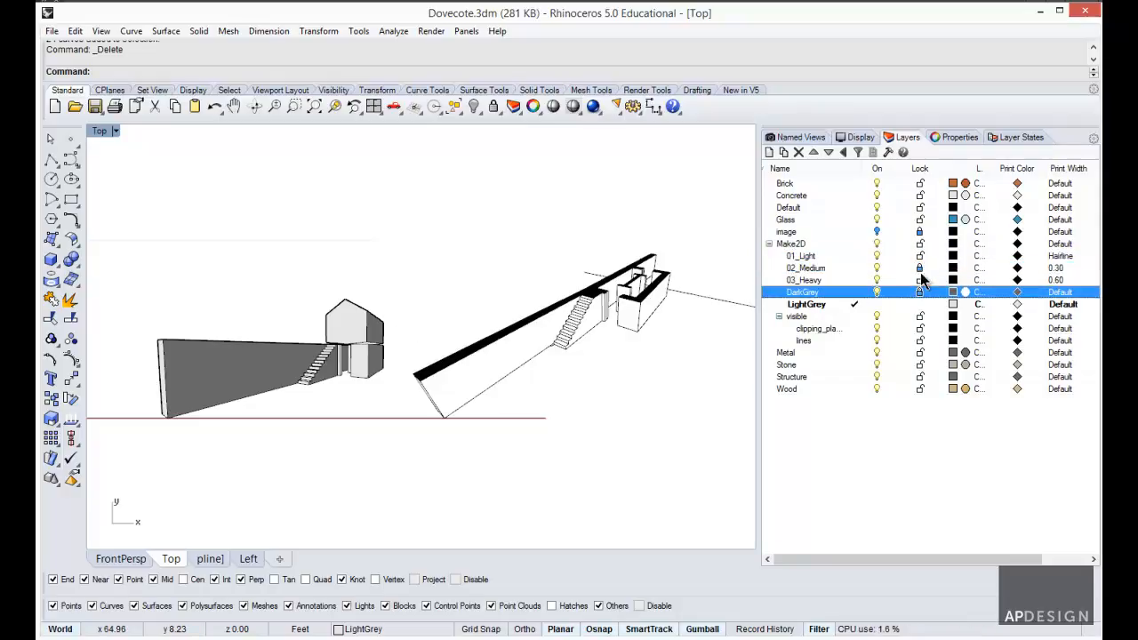
click(920, 256)
Select all objects on the 03_Heavy layer and join them
click(385, 336)
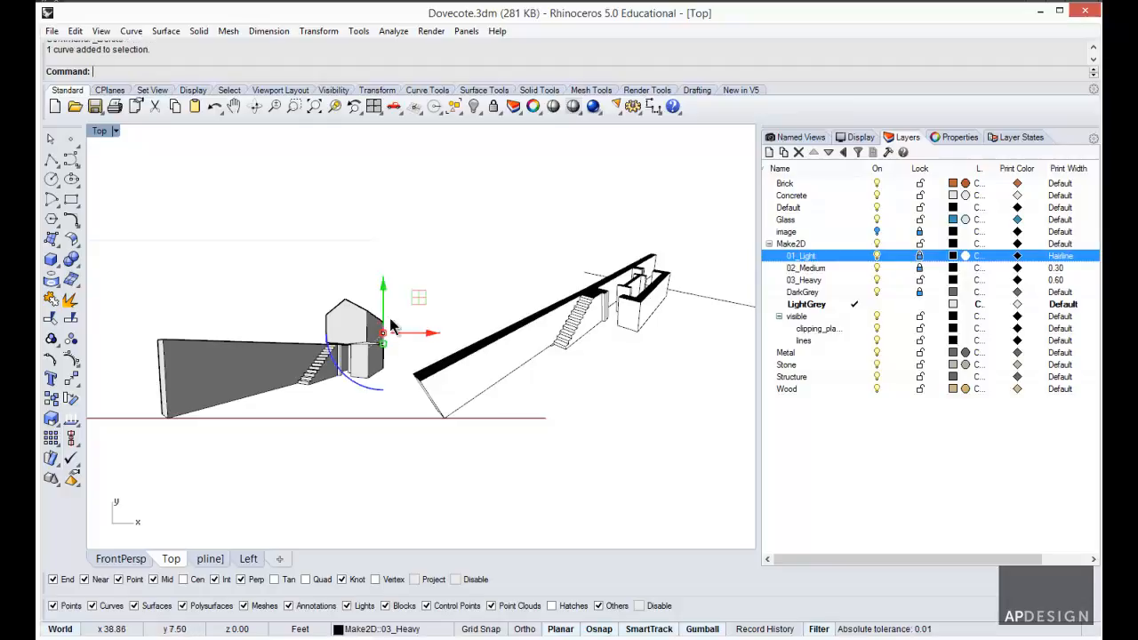
scroll(386, 336, up, 6)
scroll(286, 298, up, 3)
scroll(278, 296, down, 8)
right_drag(338, 271, 580, 325)
scroll(563, 340, up, 7)
scroll(527, 357, down, 9)
drag(520, 380, 353, 292)
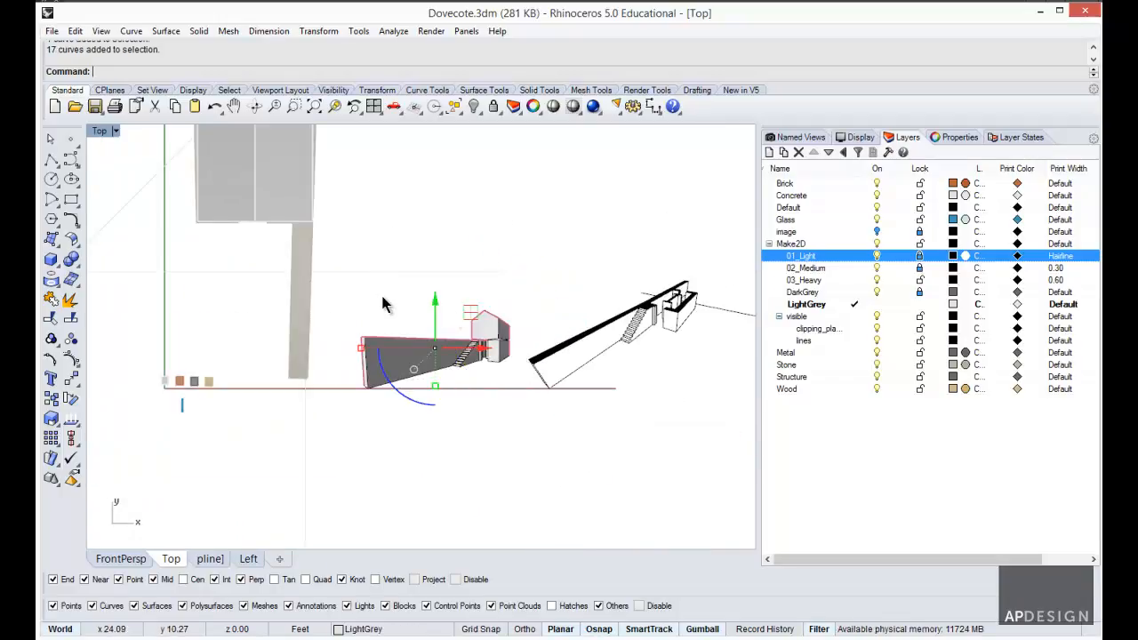
right_click(825, 280)
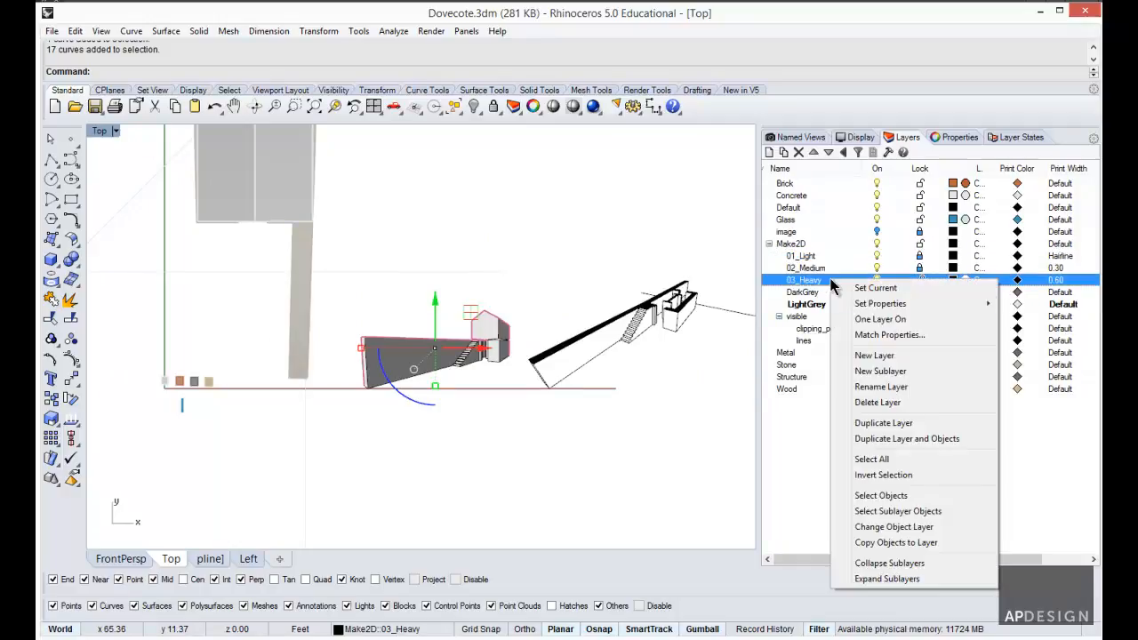
click(895, 497)
key(ctrl+j)
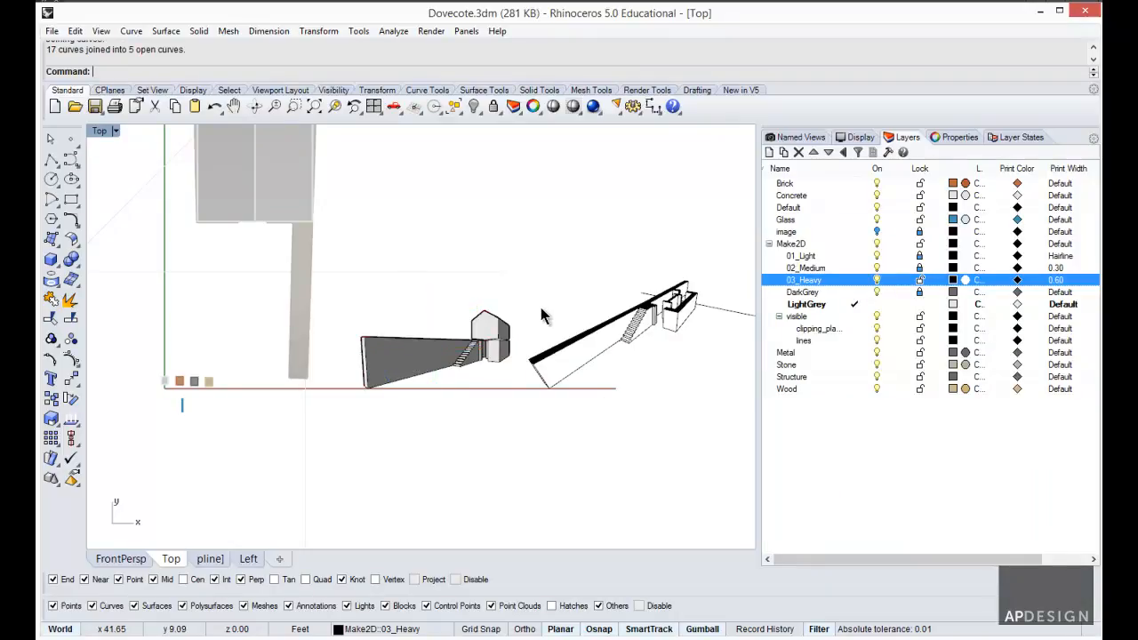
Check the joined heavy outline around the shaded perspective's gabled upper volume
scroll(489, 342, up, 5)
click(469, 345)
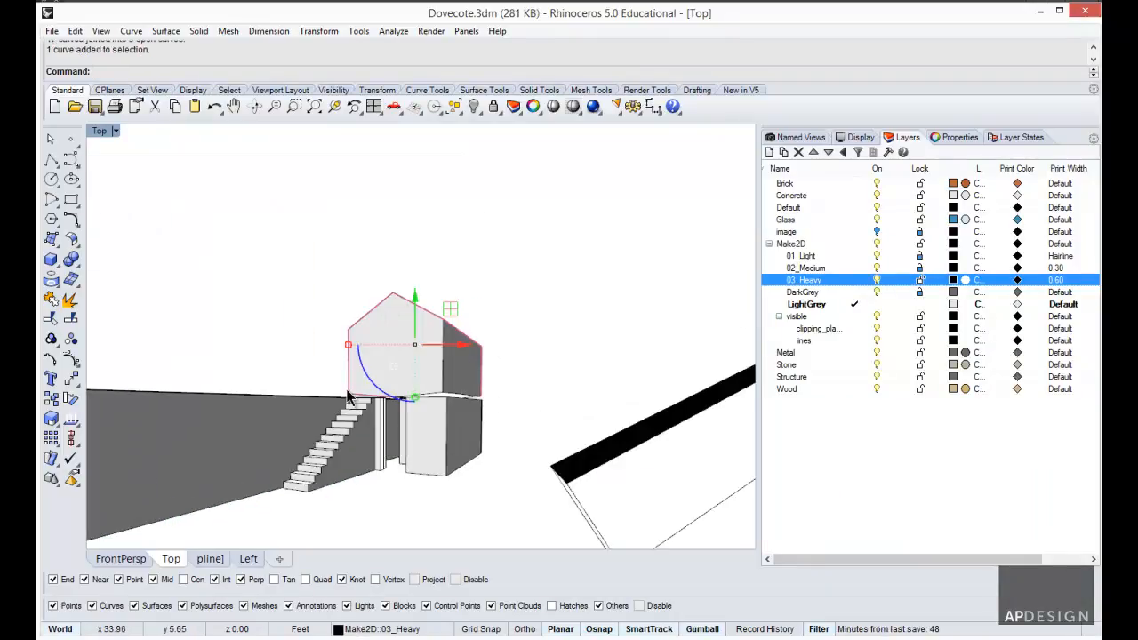
key(Escape)
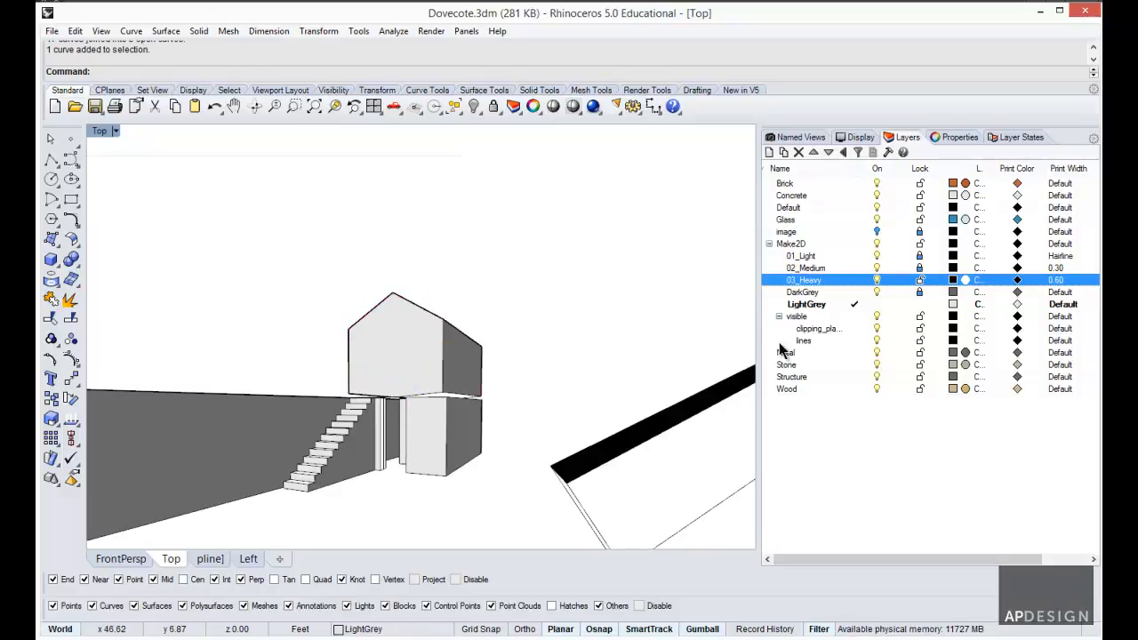
Unlock the 01_Light and 02_Medium layers and join all curves on 01_Light
shift+right_drag(536, 346, 666, 299)
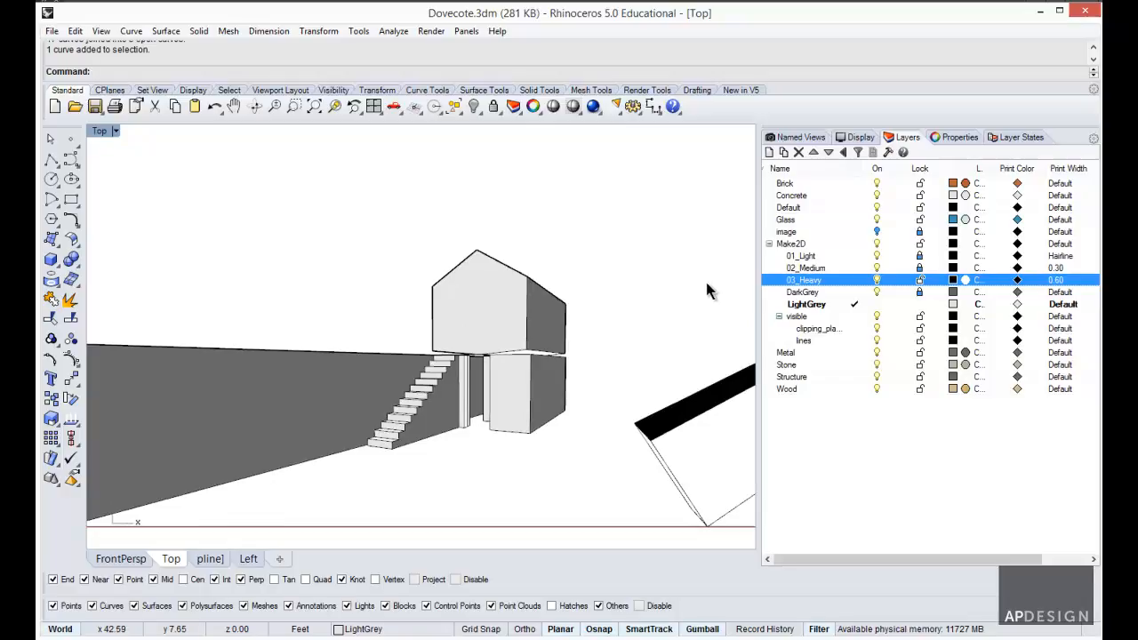
click(919, 269)
click(918, 256)
click(919, 268)
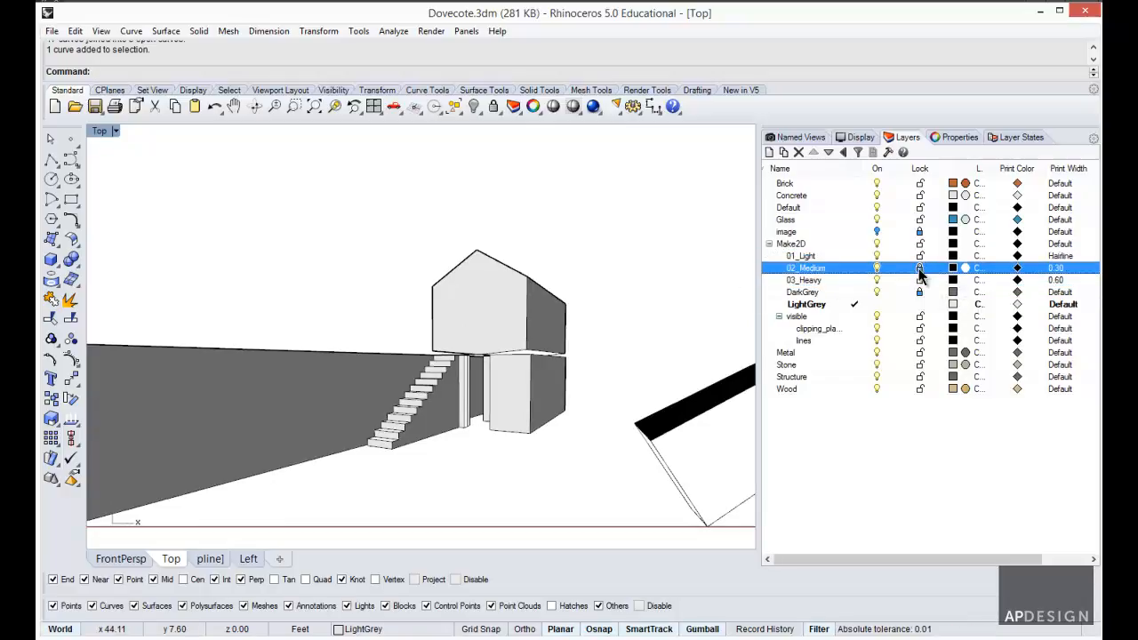
right_click(832, 258)
click(888, 473)
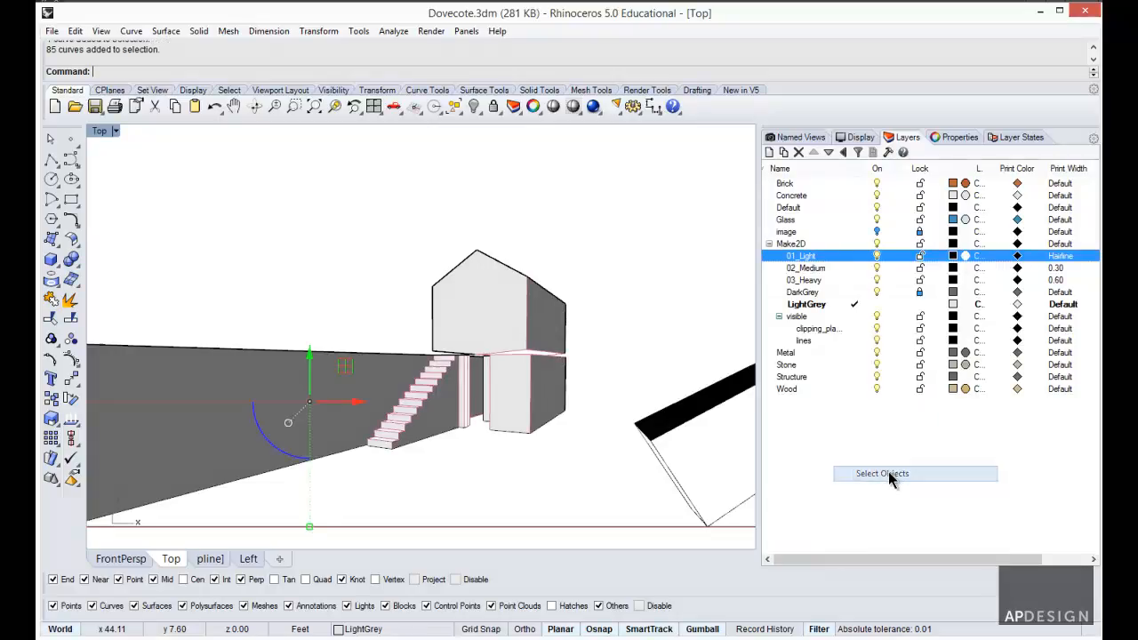
key(Return)
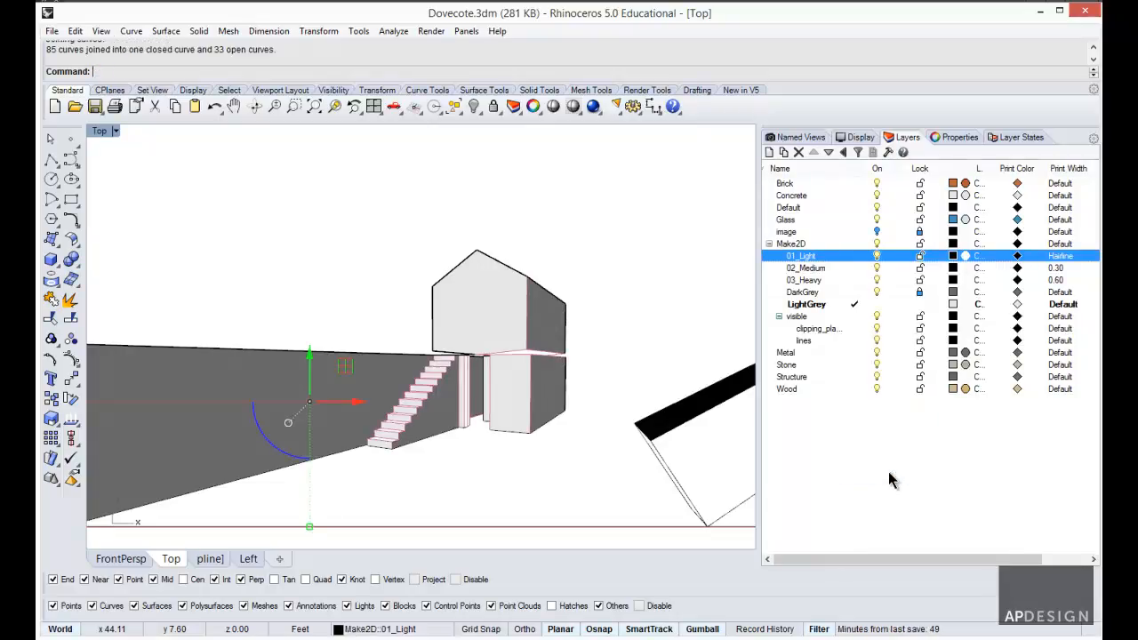
Make 02_Medium the current layer and join all curves on it
right_click(858, 266)
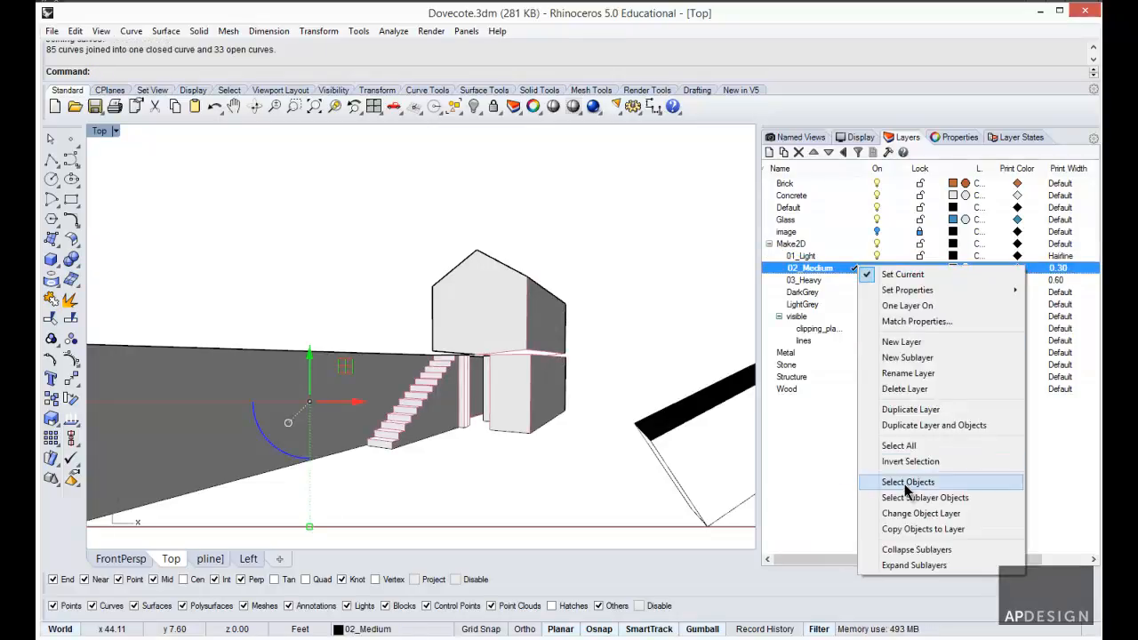
click(905, 483)
click(699, 331)
right_click(823, 268)
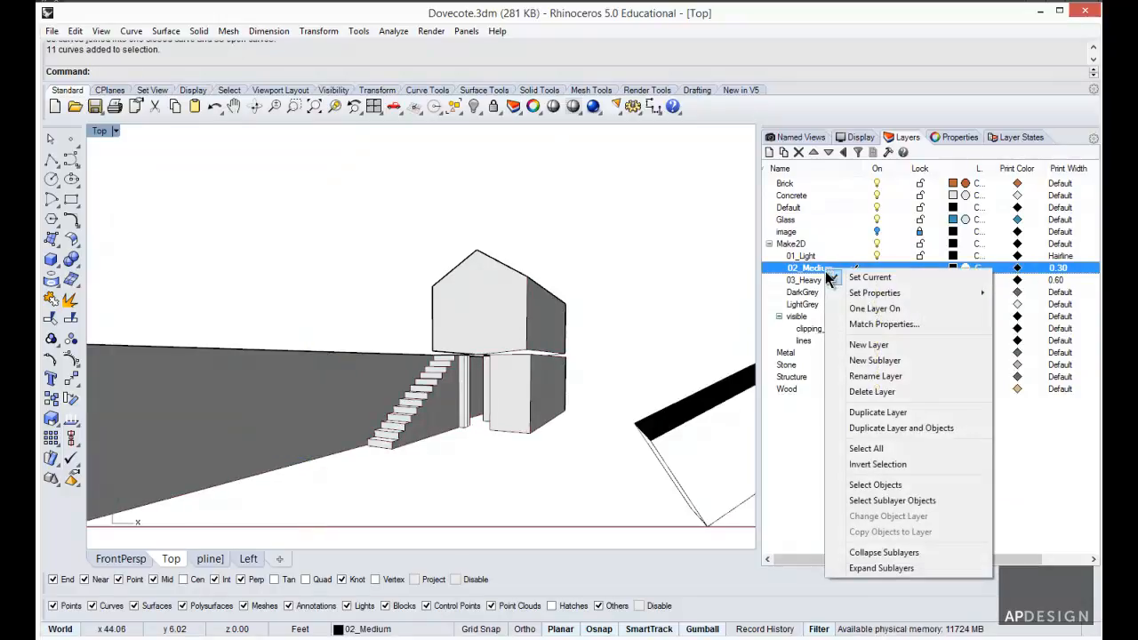
click(898, 484)
text(join)
key(Return)
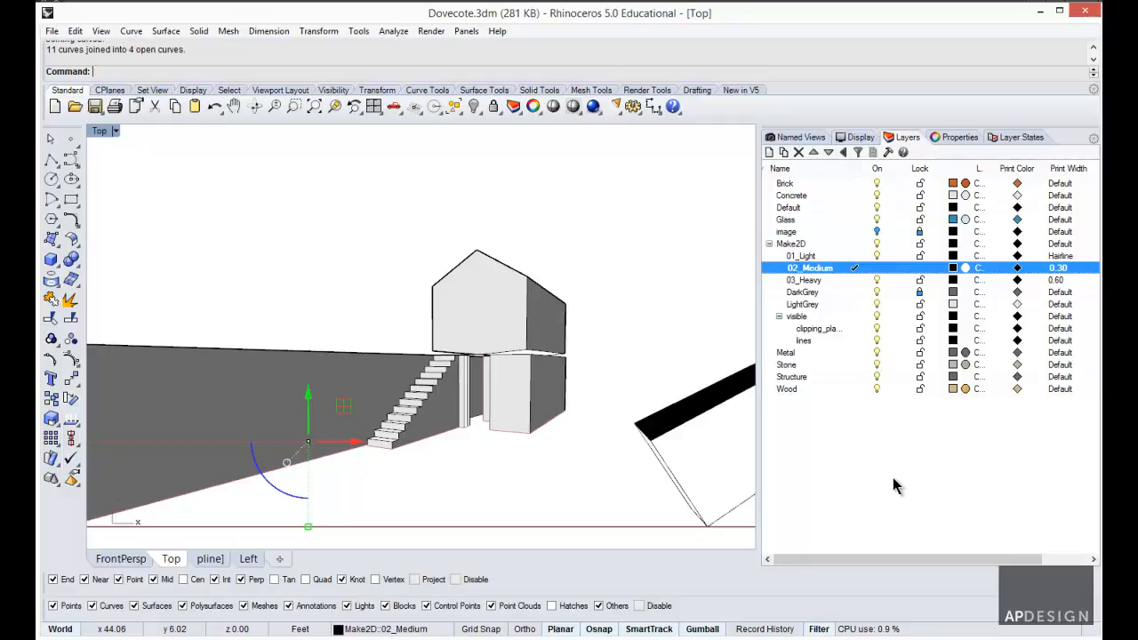
key(Escape)
Check the joined medium line along the base of the shaded perspective's lower volume
click(525, 431)
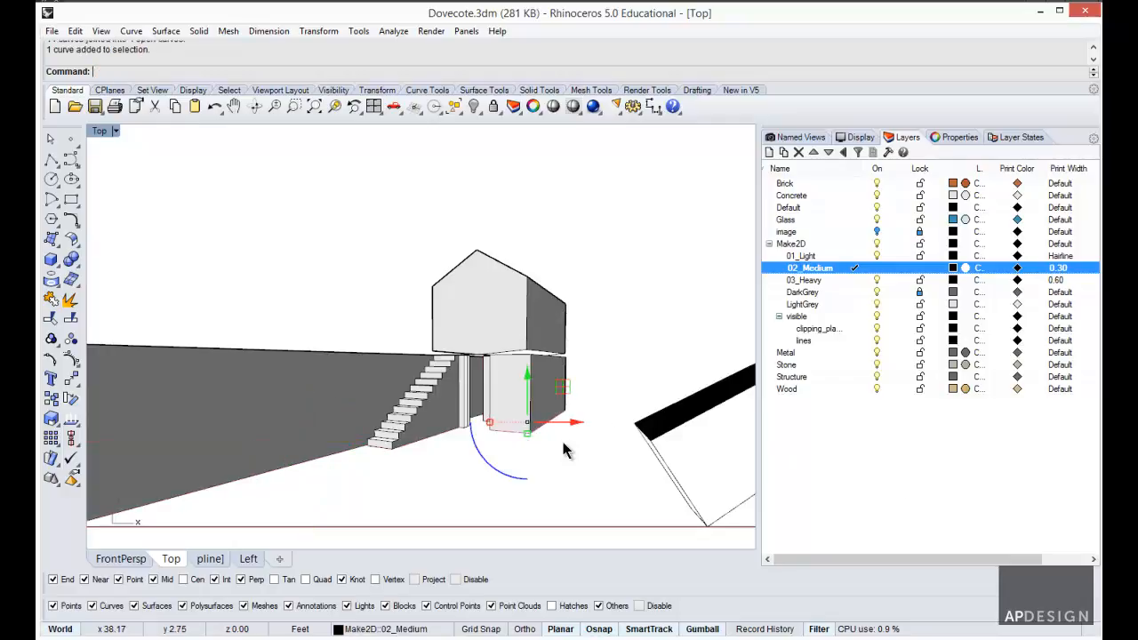
scroll(567, 415, up, 8)
key(Escape)
scroll(596, 415, down, 12)
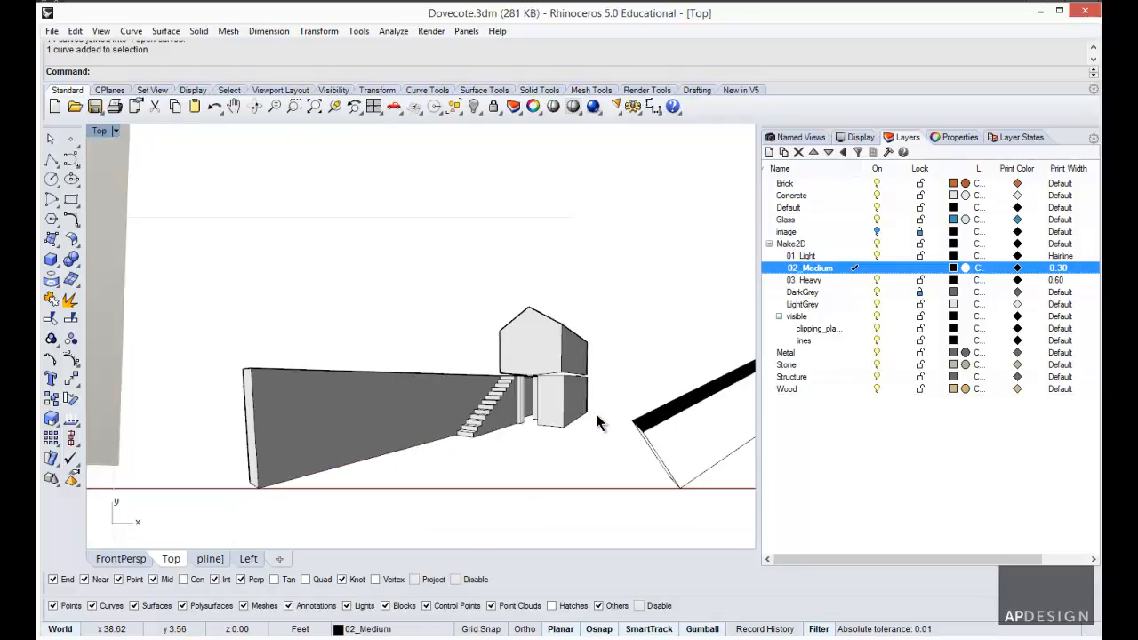
Unlock the DarkGrey layer and select all curves of both Make2D perspective drawings
scroll(603, 411, down, 6)
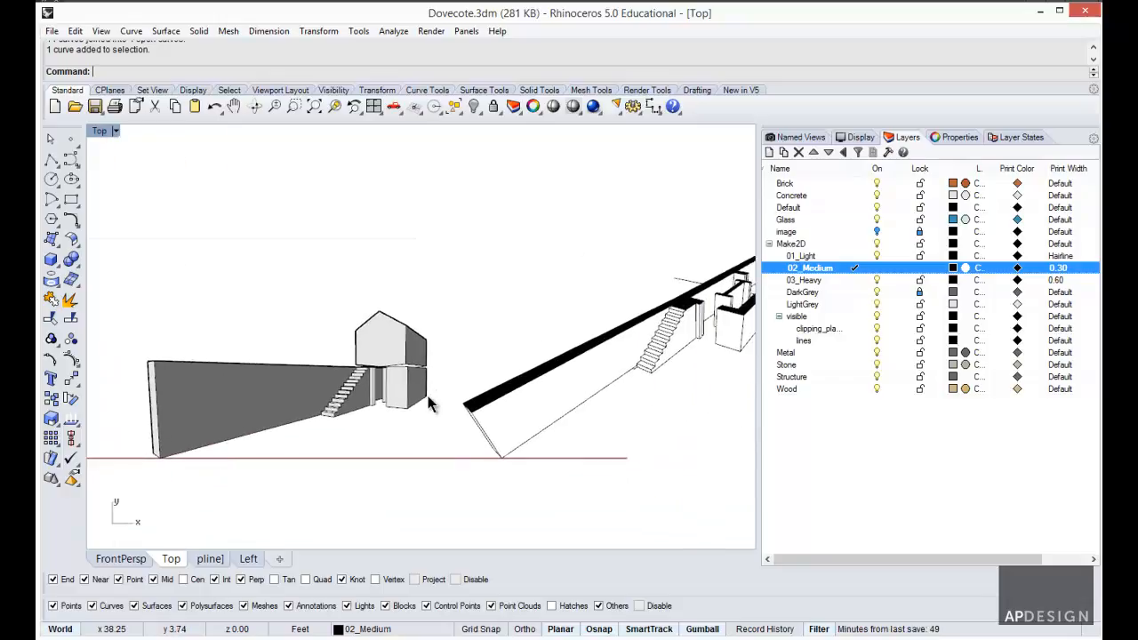
scroll(527, 396, up, 3)
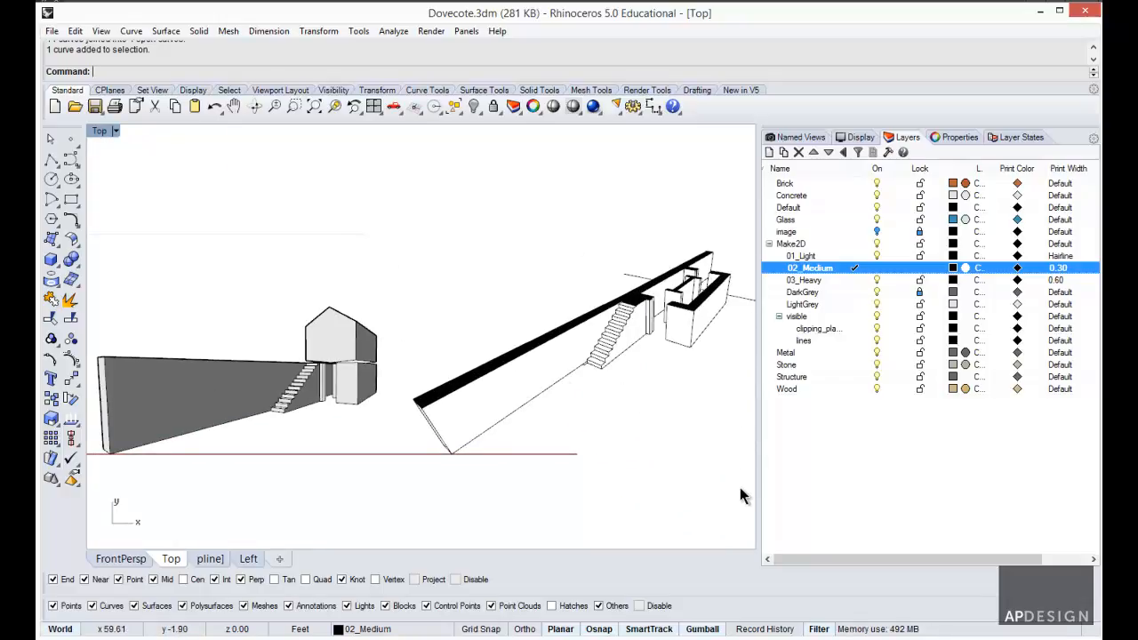
drag(734, 469, 134, 250)
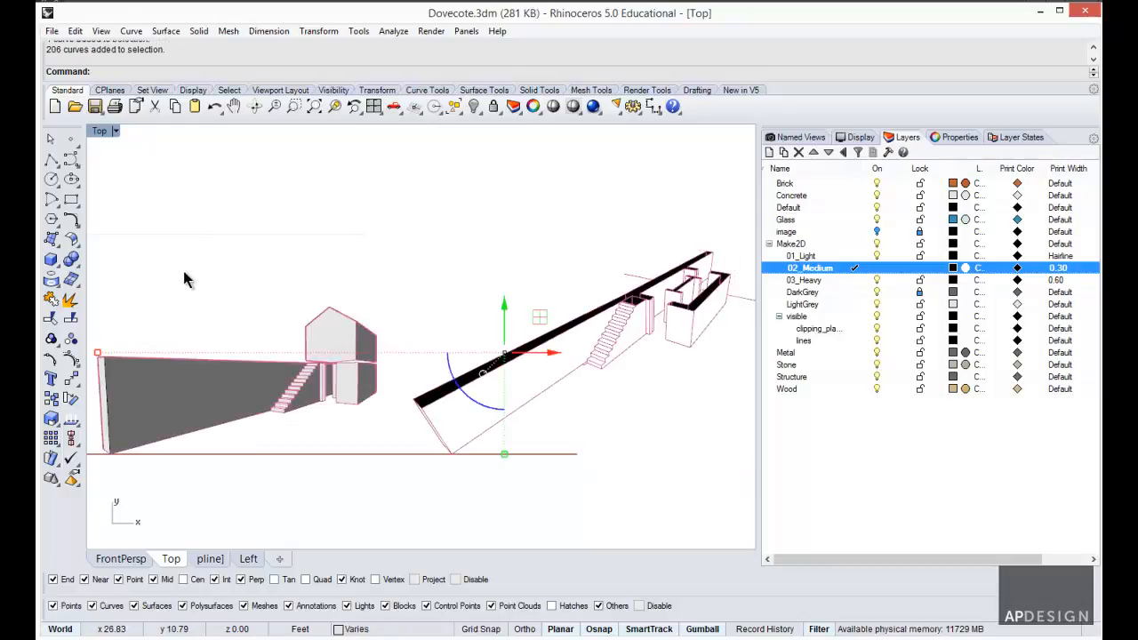
drag(98, 336, 98, 336)
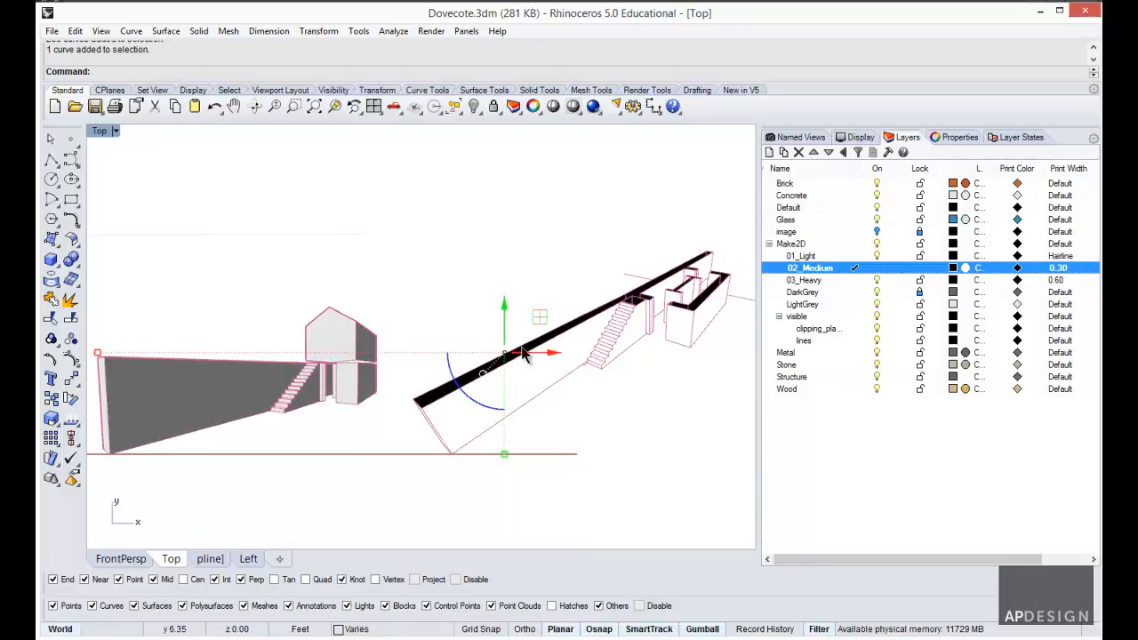
click(920, 293)
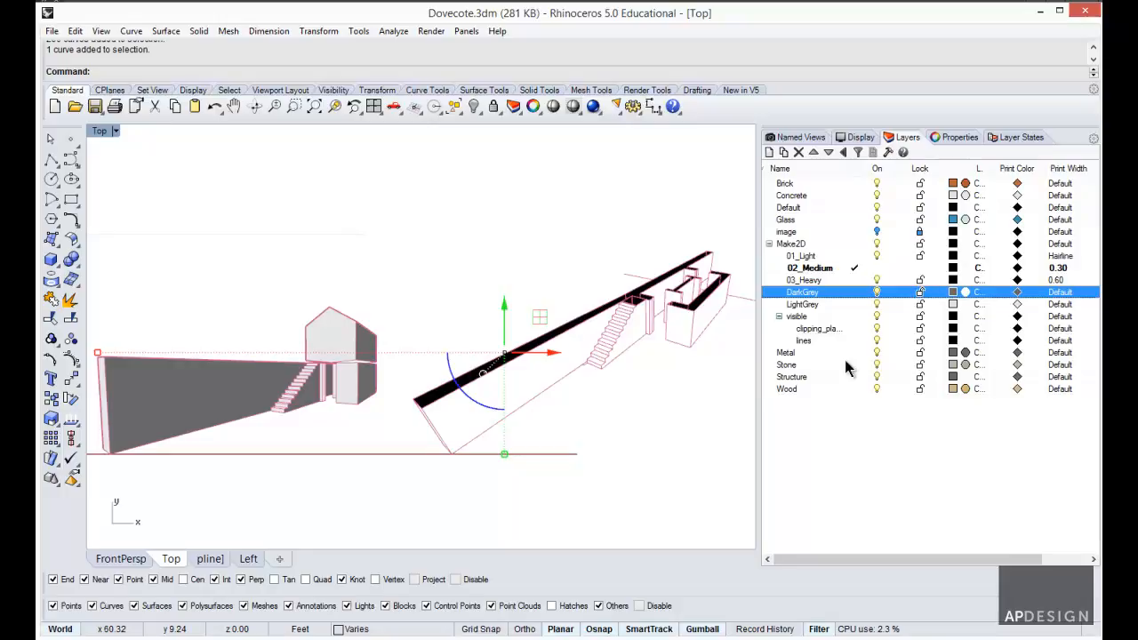
click(731, 447)
drag(740, 469, 94, 246)
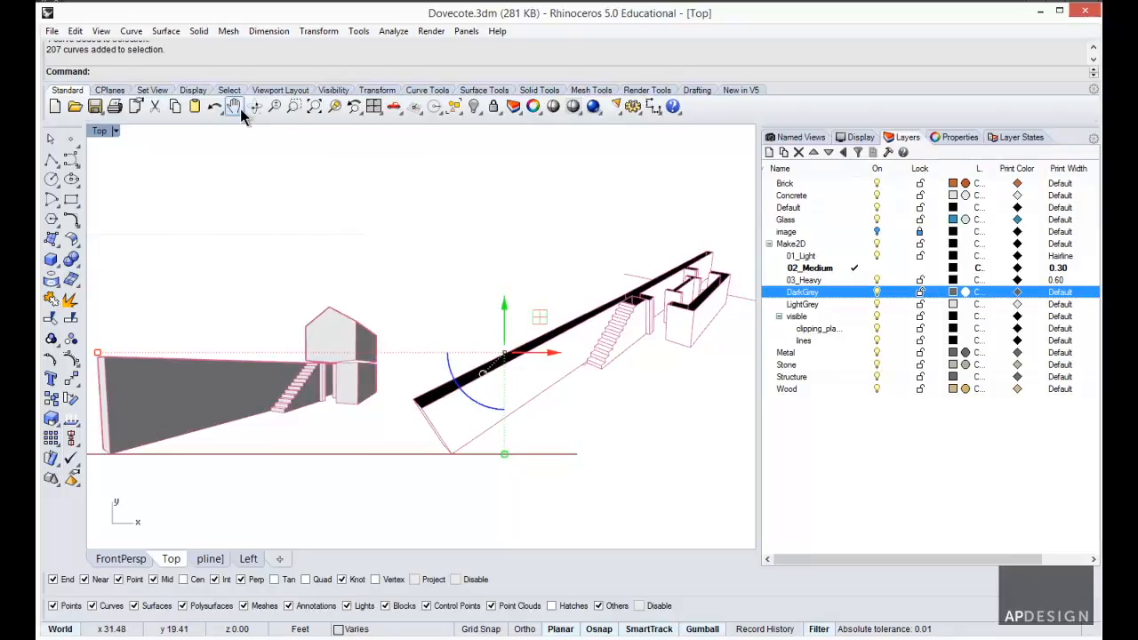
Export the selected curves as Adobe Illustrator file test.AI, replacing the existing file and using a snapshot of the current view
click(52, 30)
click(96, 215)
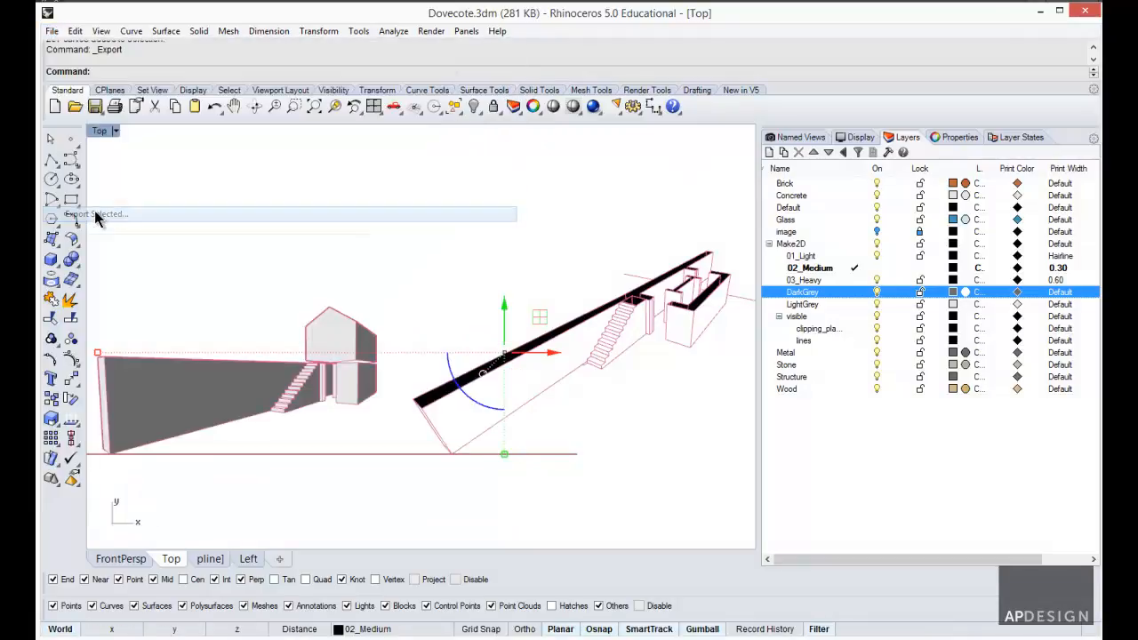
click(498, 335)
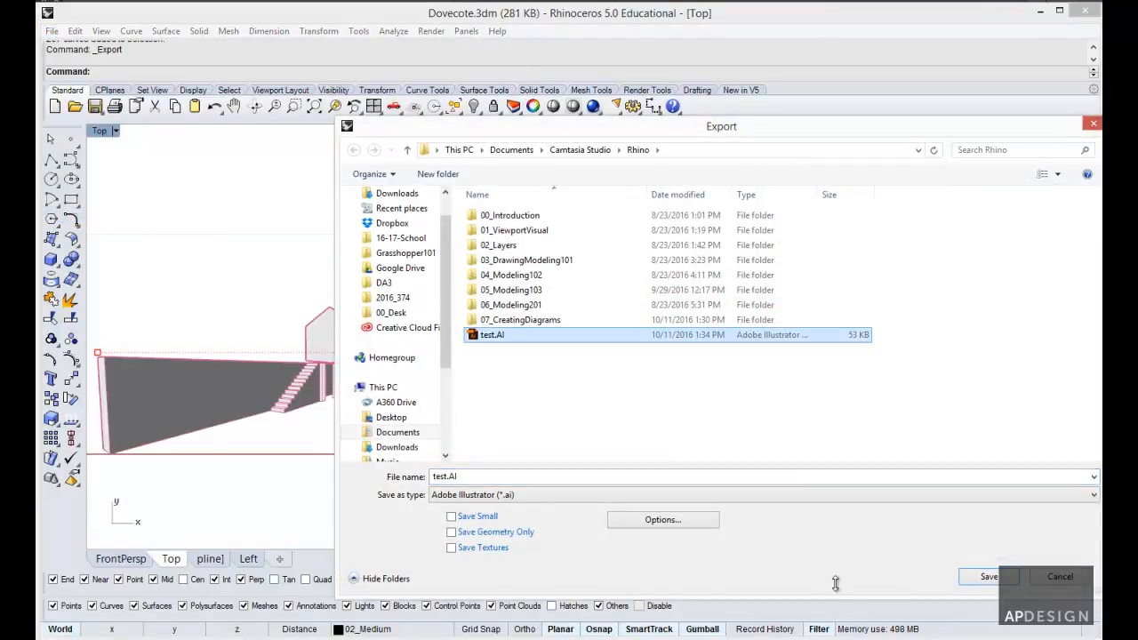
click(976, 579)
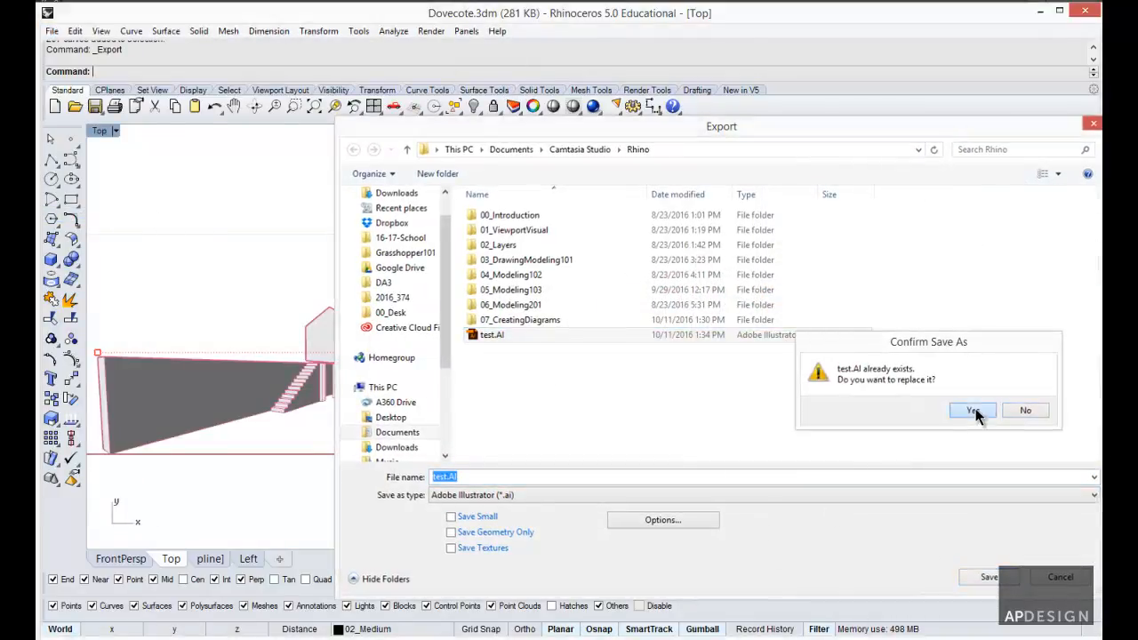
click(974, 412)
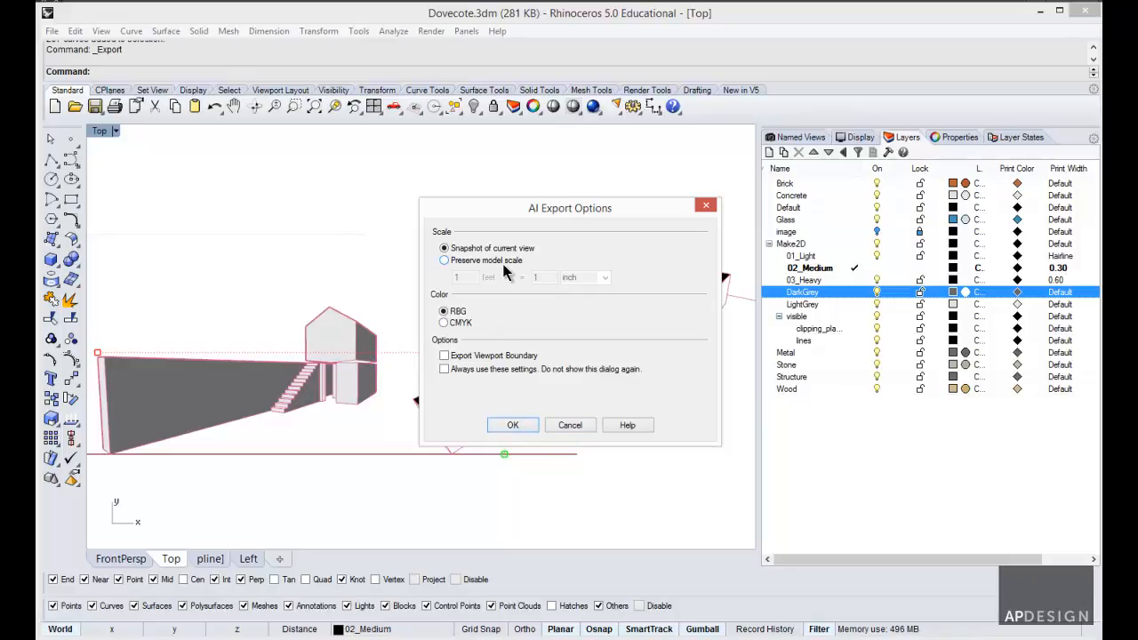
click(512, 425)
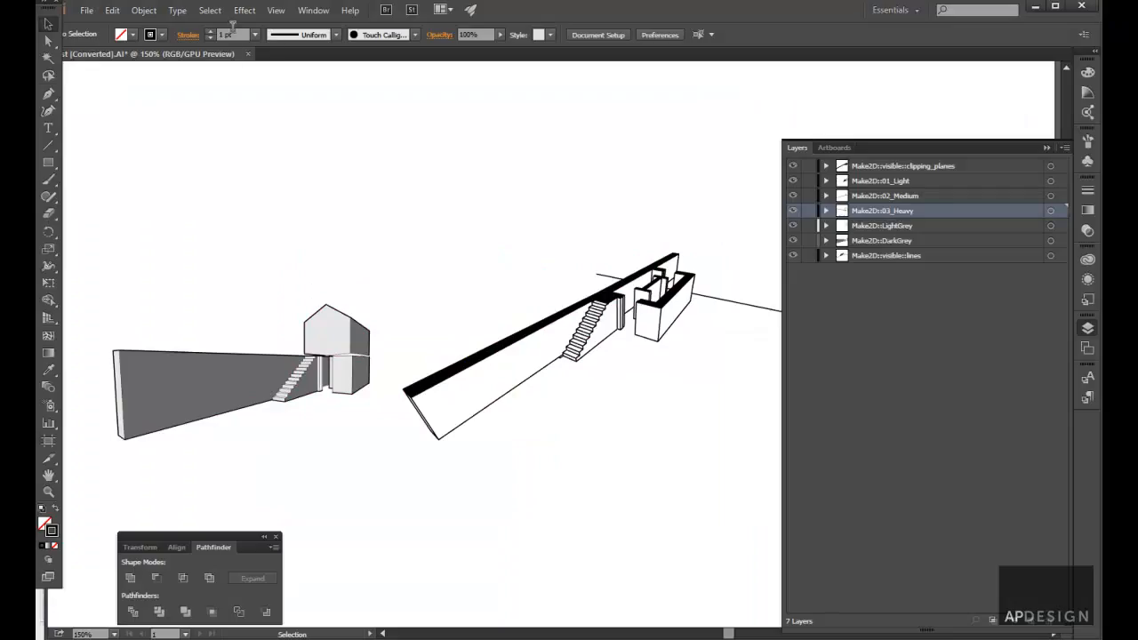
Close the old converted document in Illustrator without saving and open the newly exported test.AI
click(247, 53)
click(631, 341)
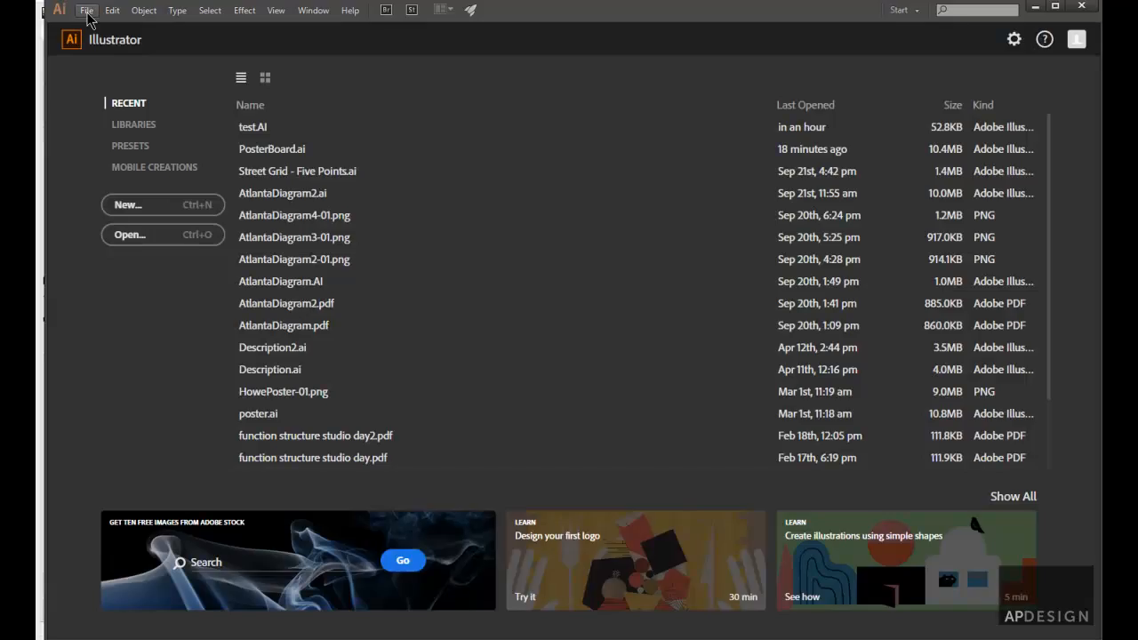
click(248, 128)
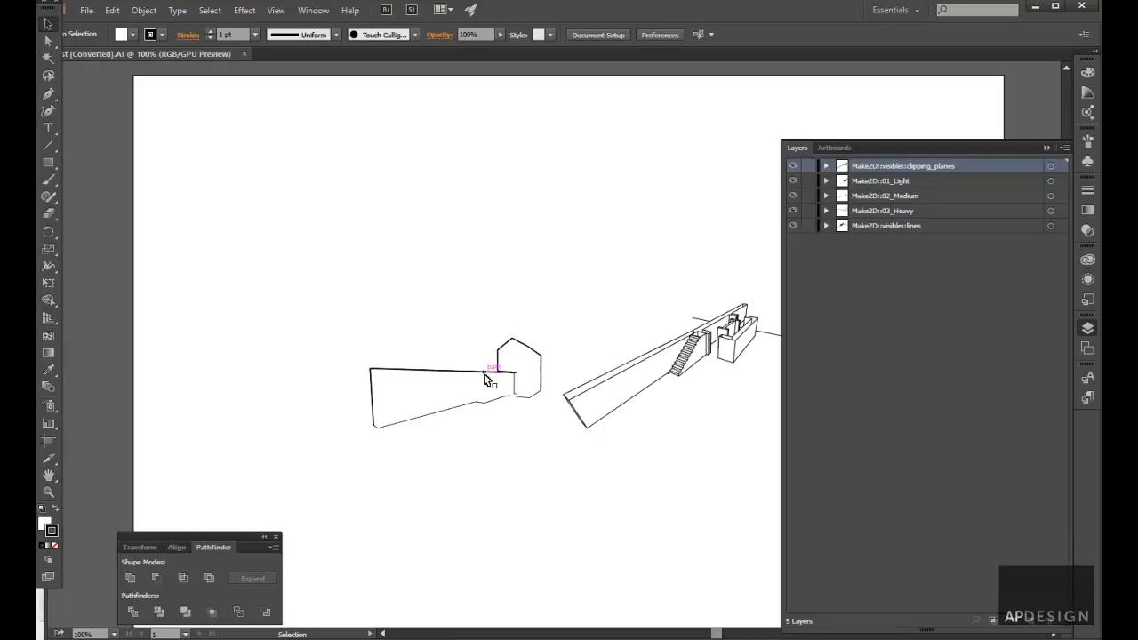
Delete both perspective drawings from the document and close it without saving
drag(766, 415, 444, 224)
key(Delete)
drag(636, 473, 470, 318)
key(Delete)
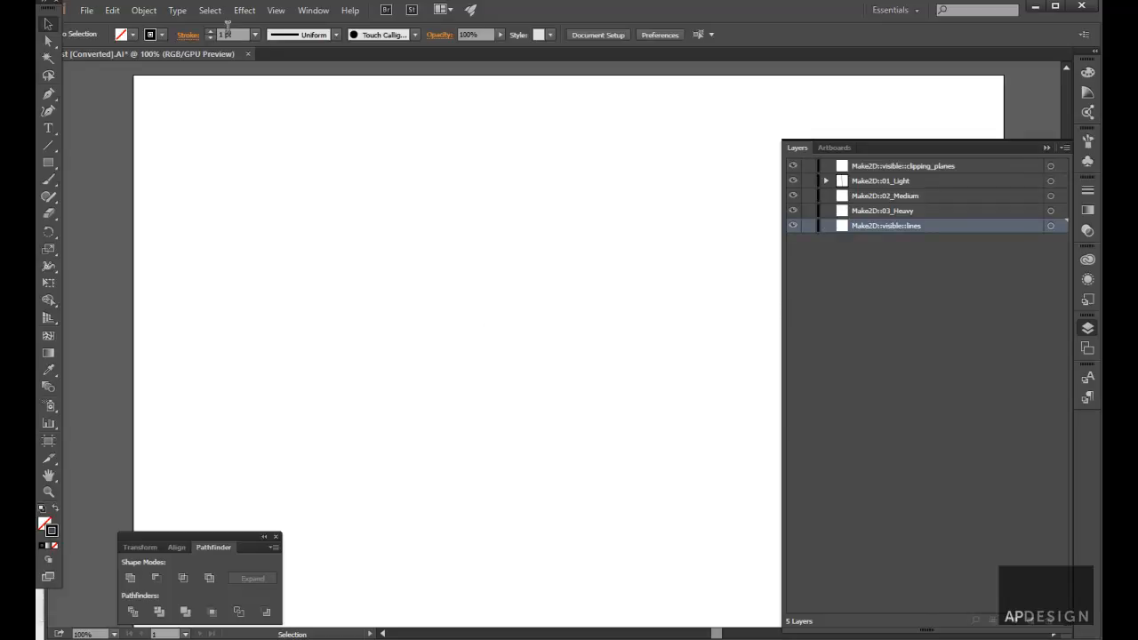
click(248, 54)
click(646, 348)
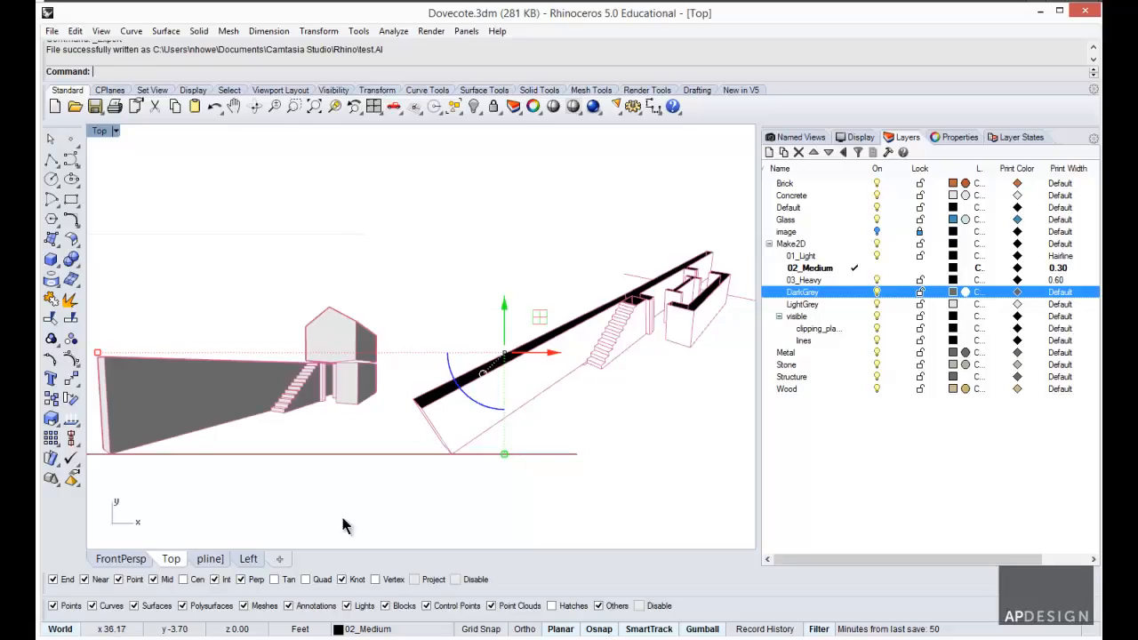
Allow hatches in Rhino's selection filter and export both perspectives with their hatches over test.AI as a snapshot of the current view
click(552, 606)
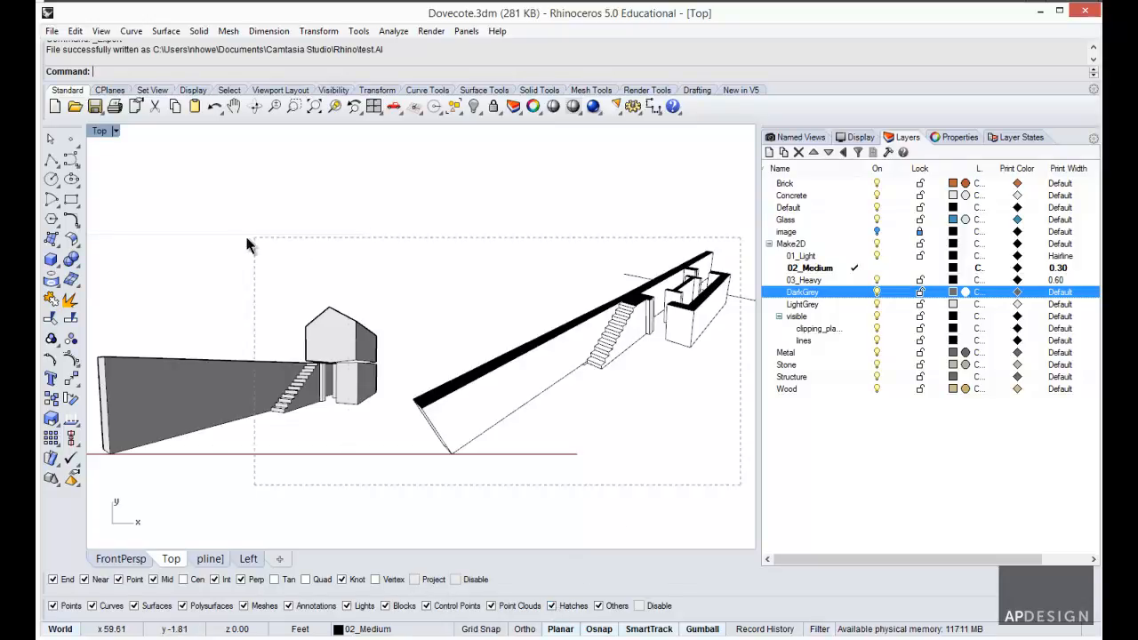
key(ctrl+a)
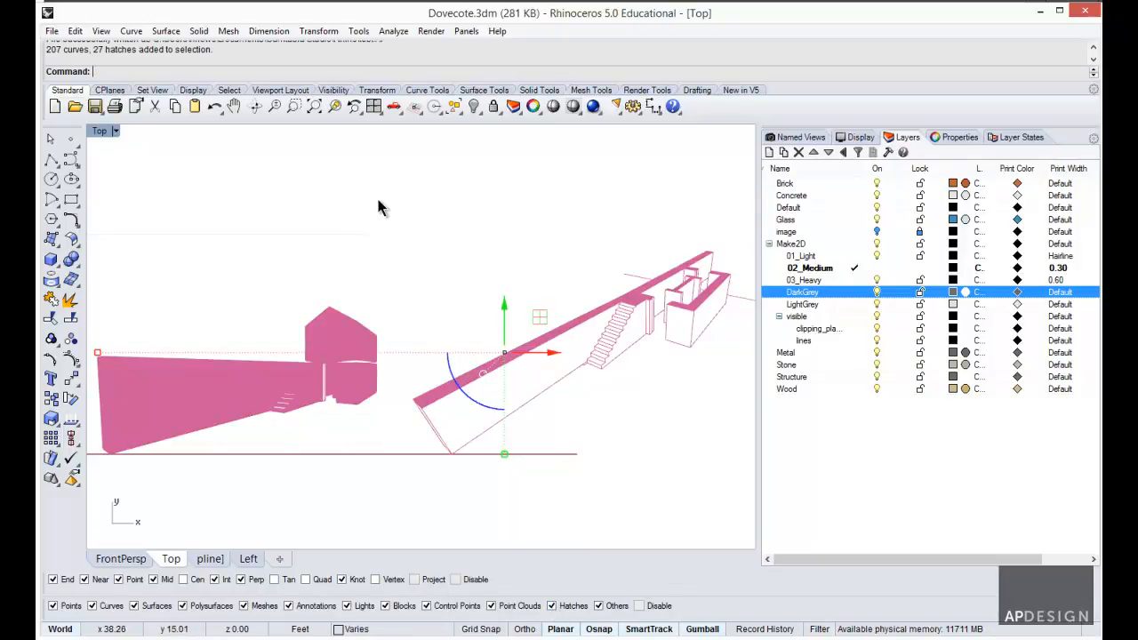
click(52, 30)
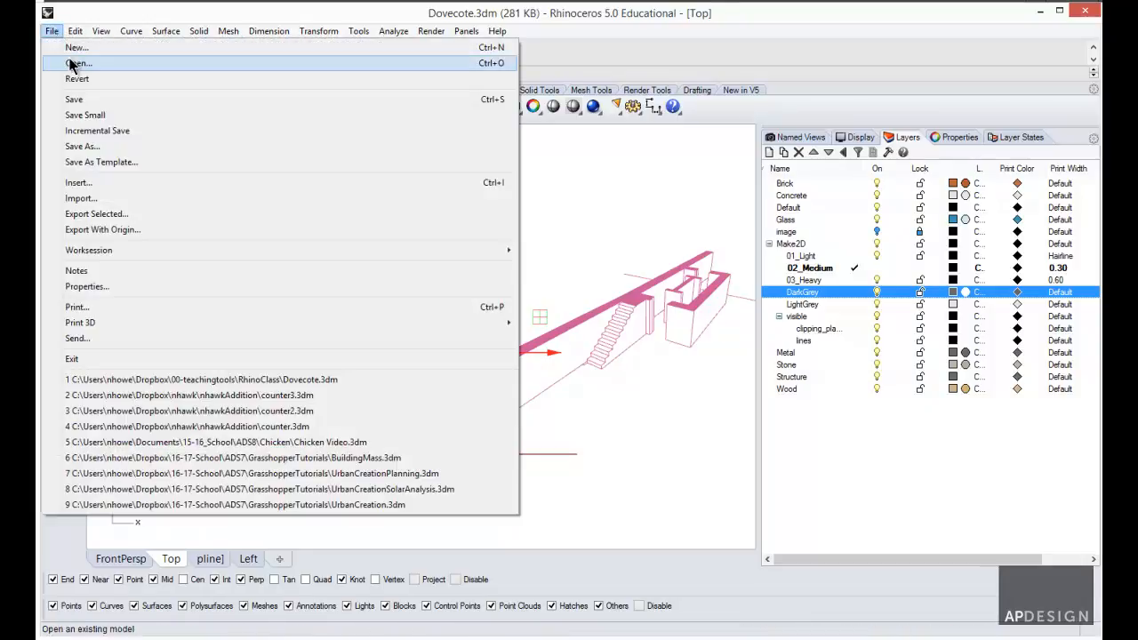
click(114, 215)
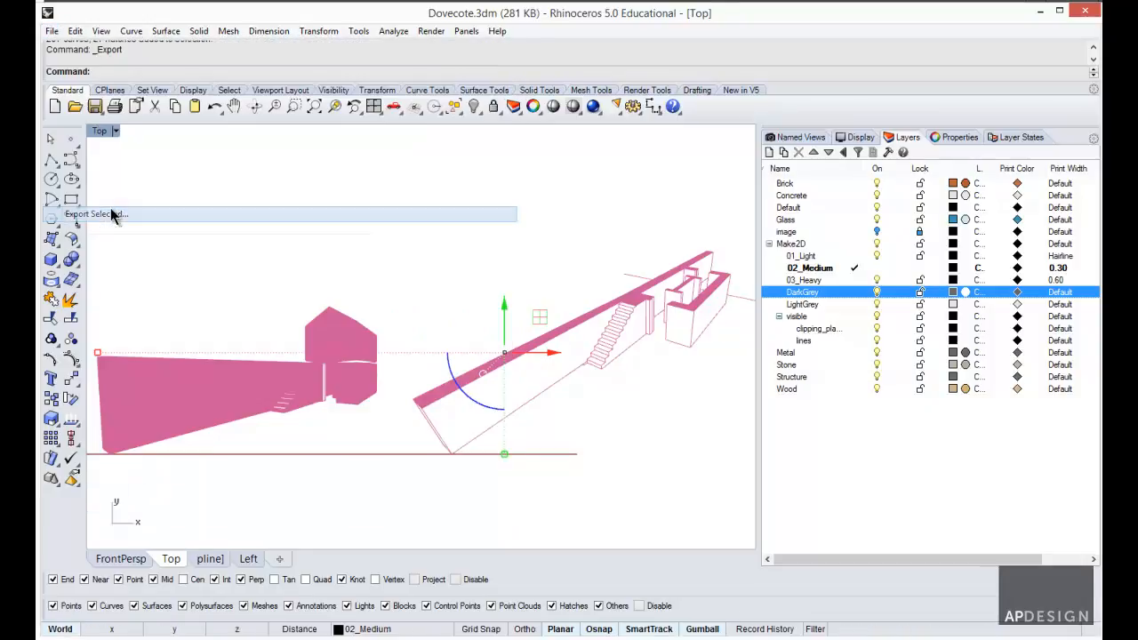
click(533, 335)
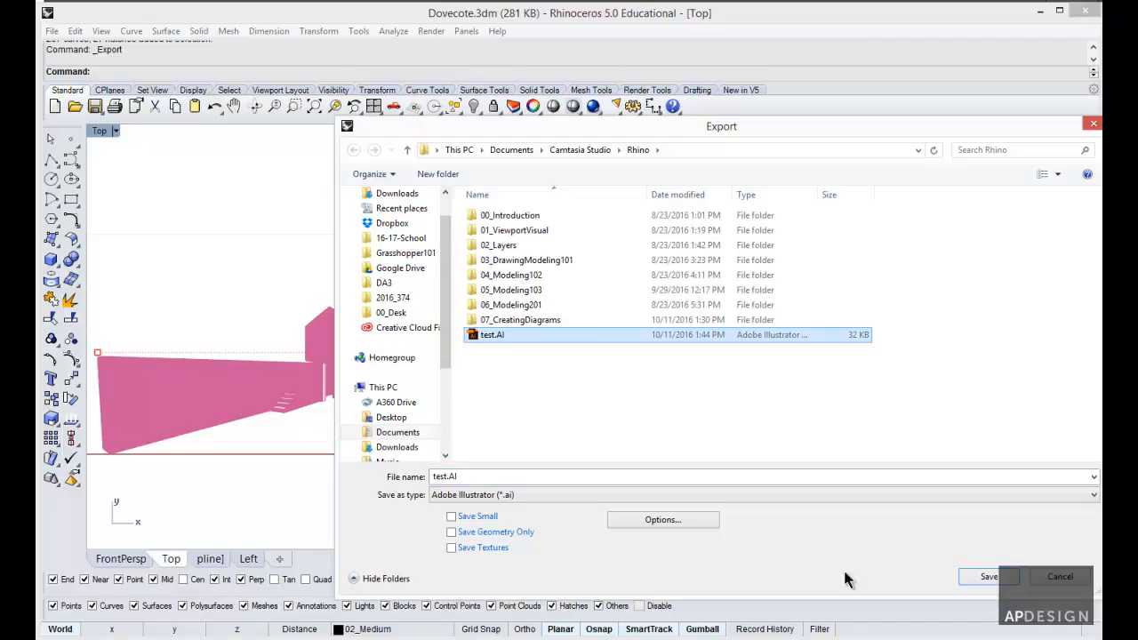
click(991, 577)
click(969, 410)
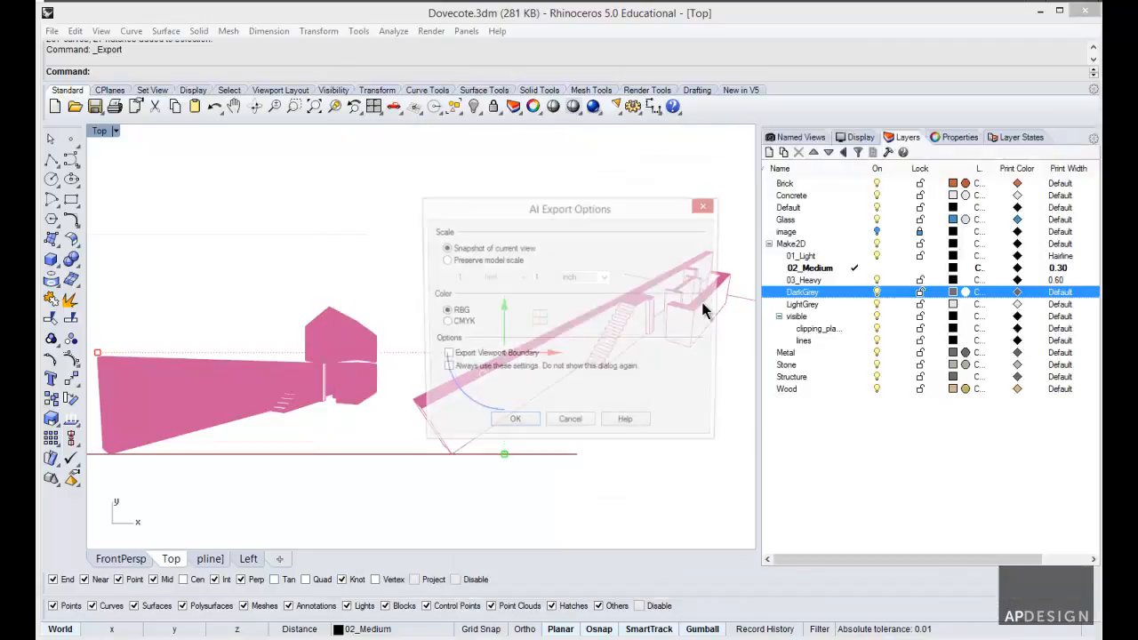
click(518, 420)
Switch to Illustrator and open the re-exported test.AI from the recent files
key(alt+Tab)
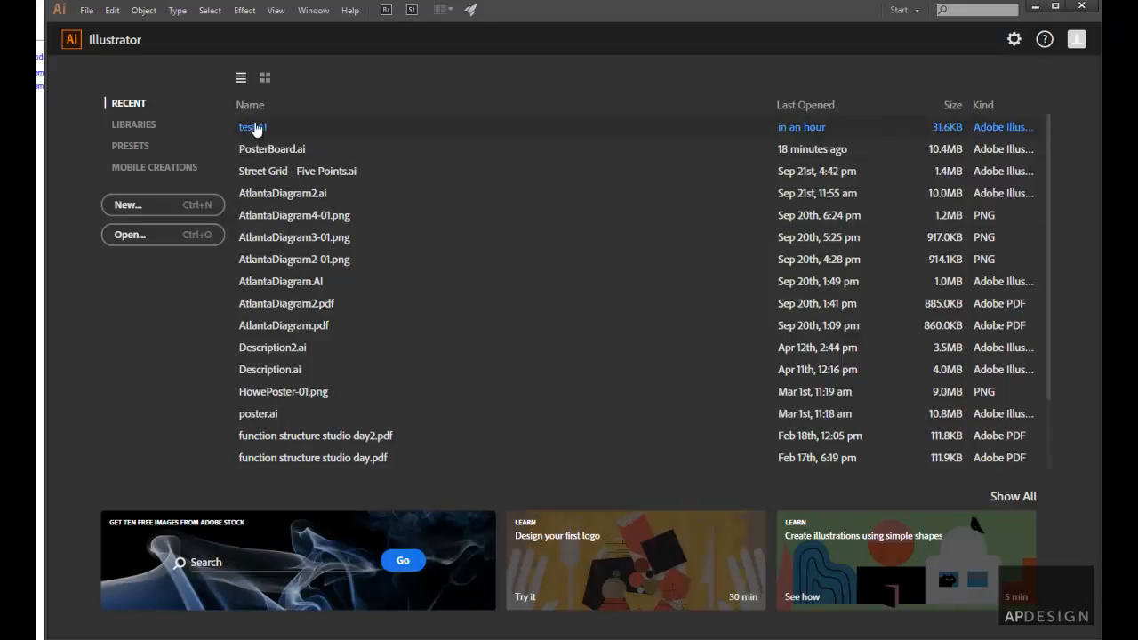
click(254, 127)
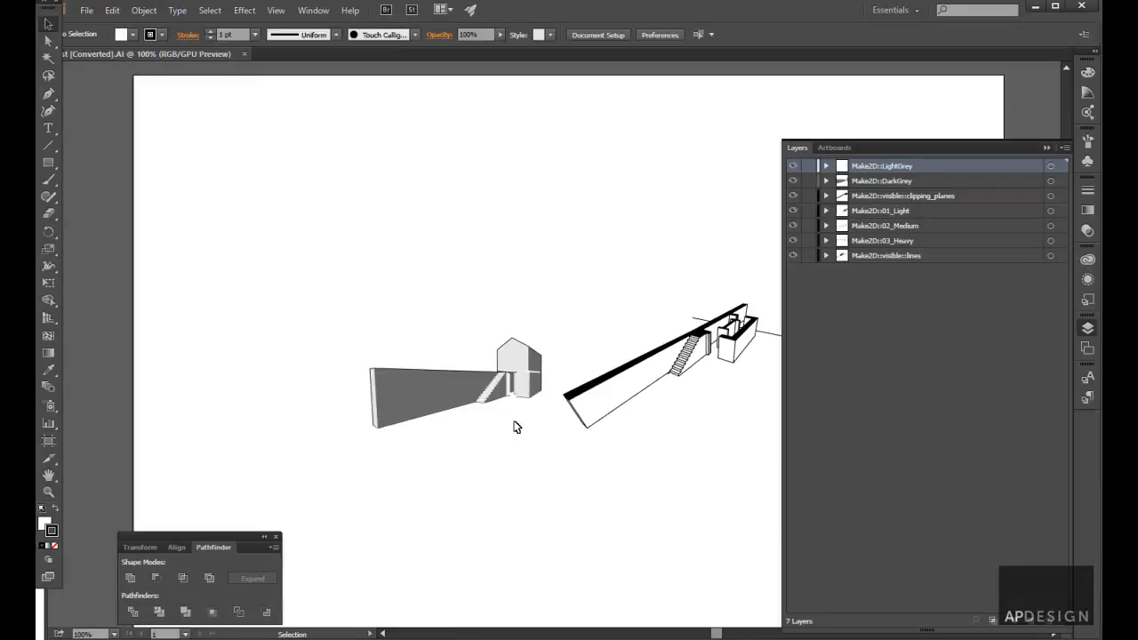
Move the Make2D::LightGrey and Make2D::DarkGrey hatch layers beneath all the linework layers
alt+scroll(514, 425, up, 3)
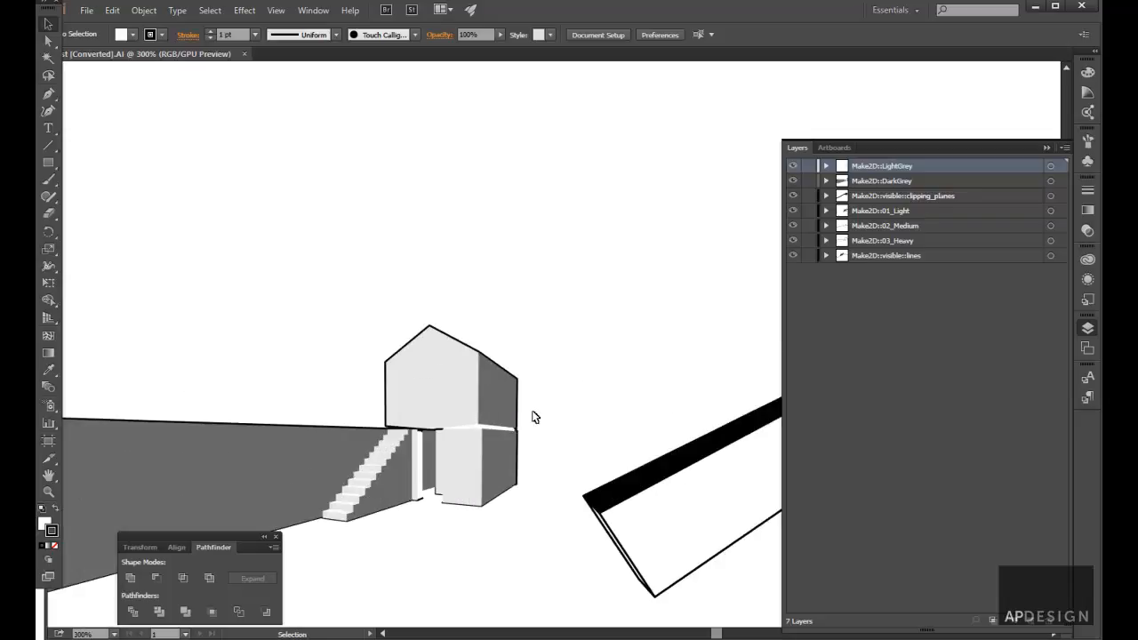
scroll(533, 419, up, 1)
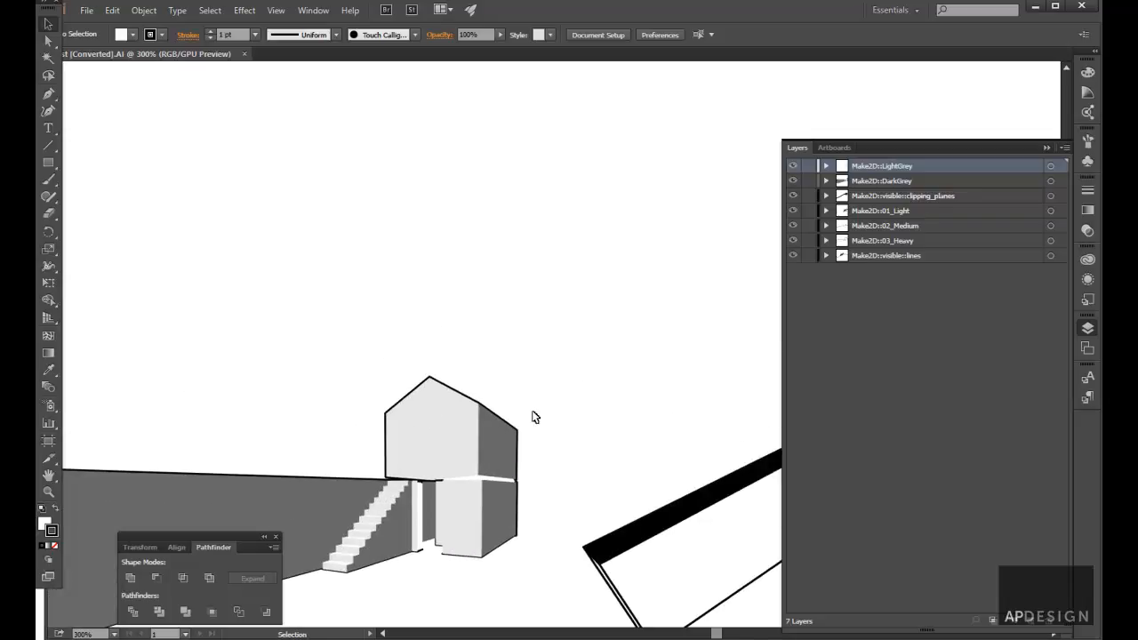
scroll(533, 417, down, 1)
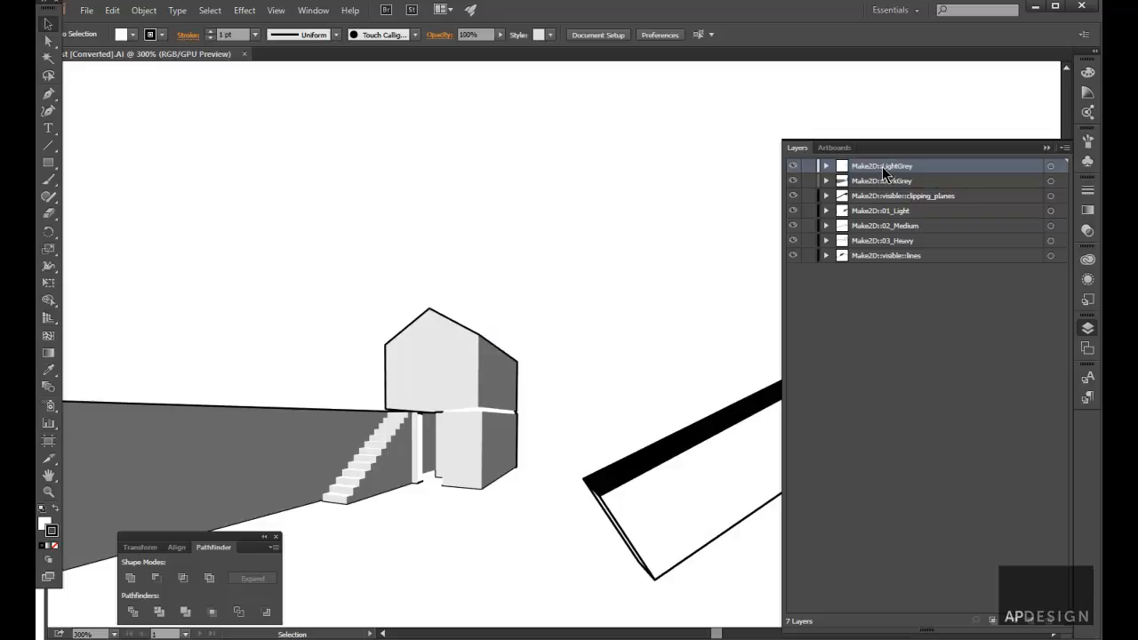
drag(874, 167, 878, 265)
drag(880, 167, 898, 263)
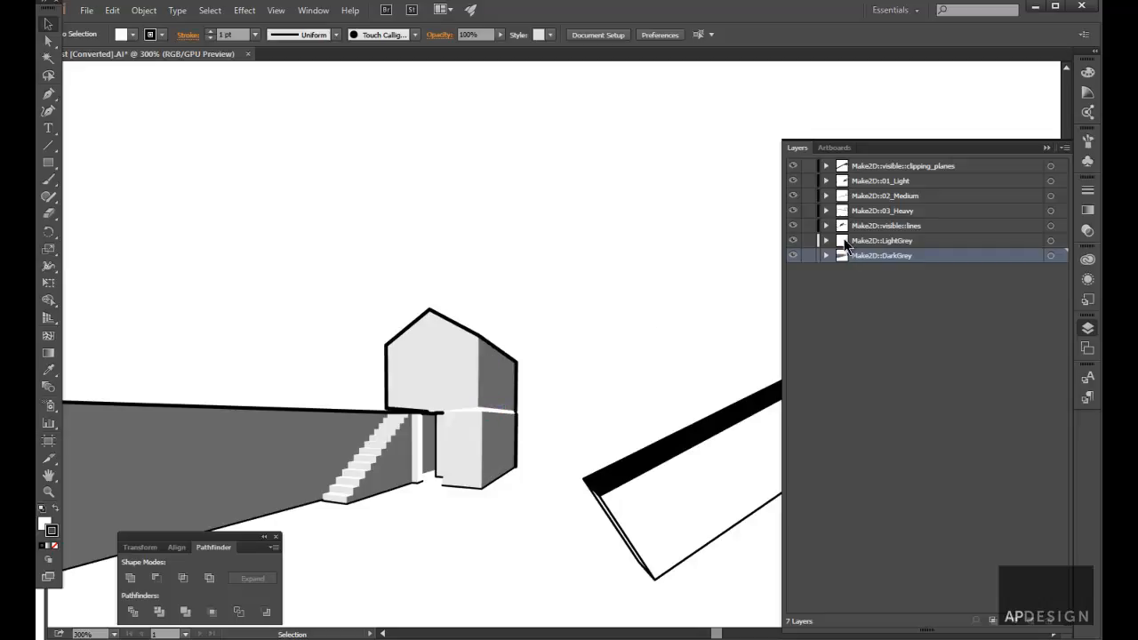
Set the stroke weight of all artwork on the Make2D::01_Light layer to 0.25 pt
click(1049, 181)
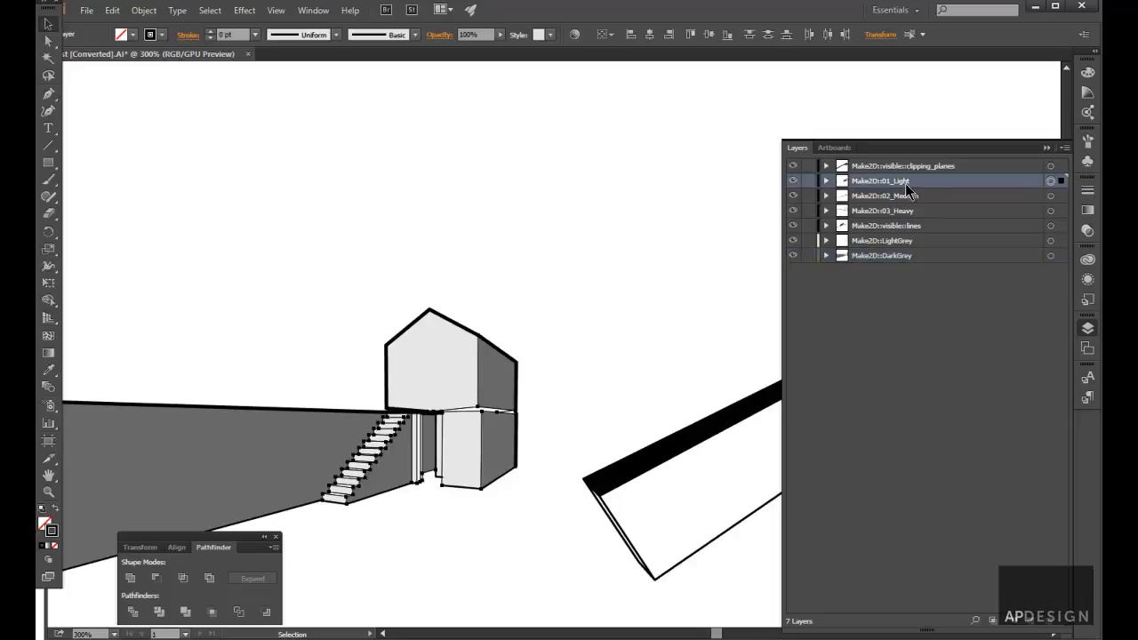
click(255, 35)
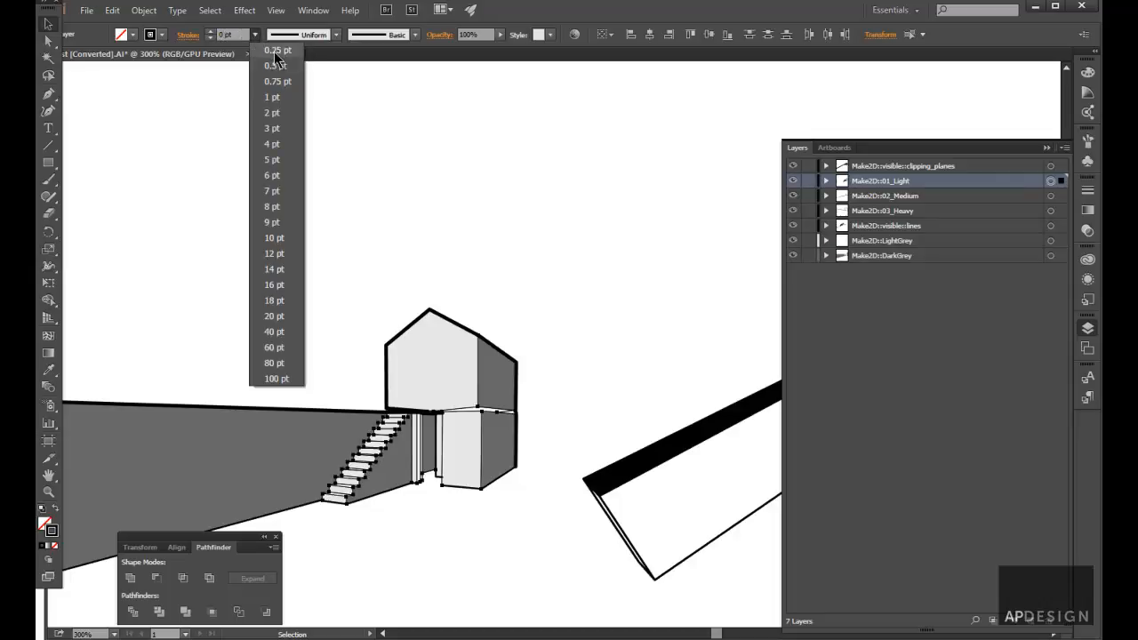
click(275, 51)
click(489, 216)
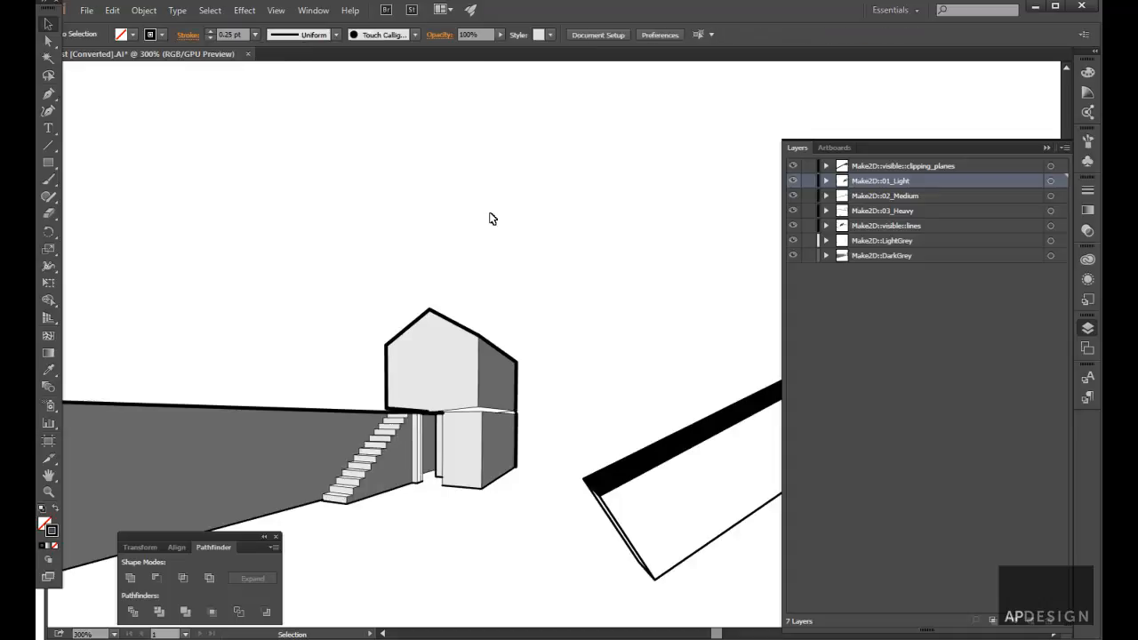
Set the stroke weight of all artwork on the Make2D::03_Heavy layer to 1.2 pt
scroll(495, 218, down, 1)
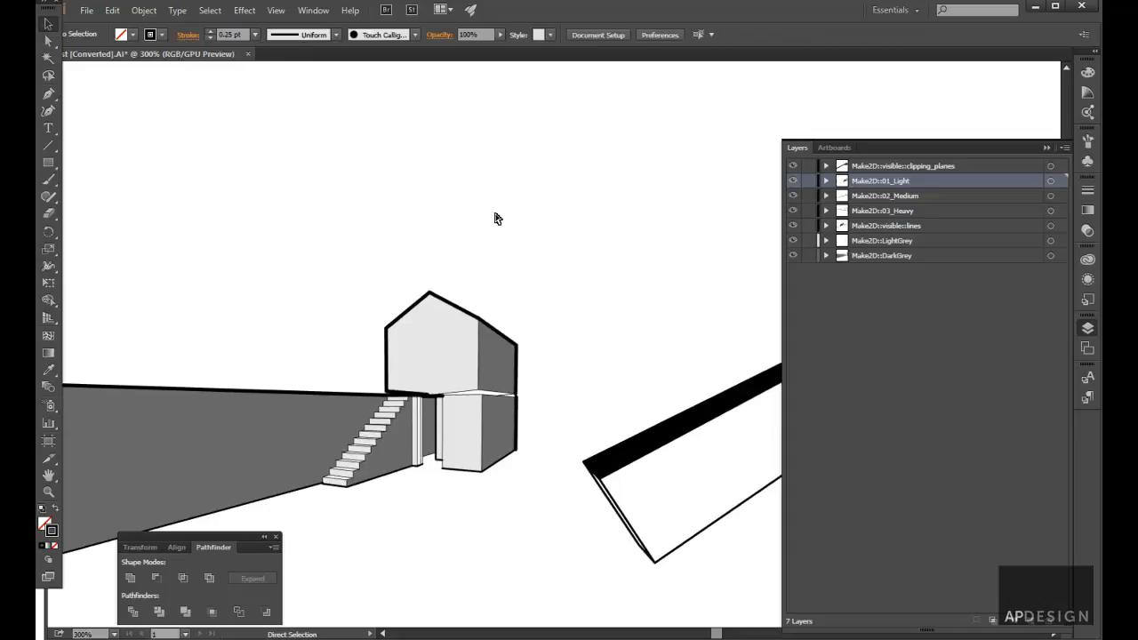
key(ctrl+plus)
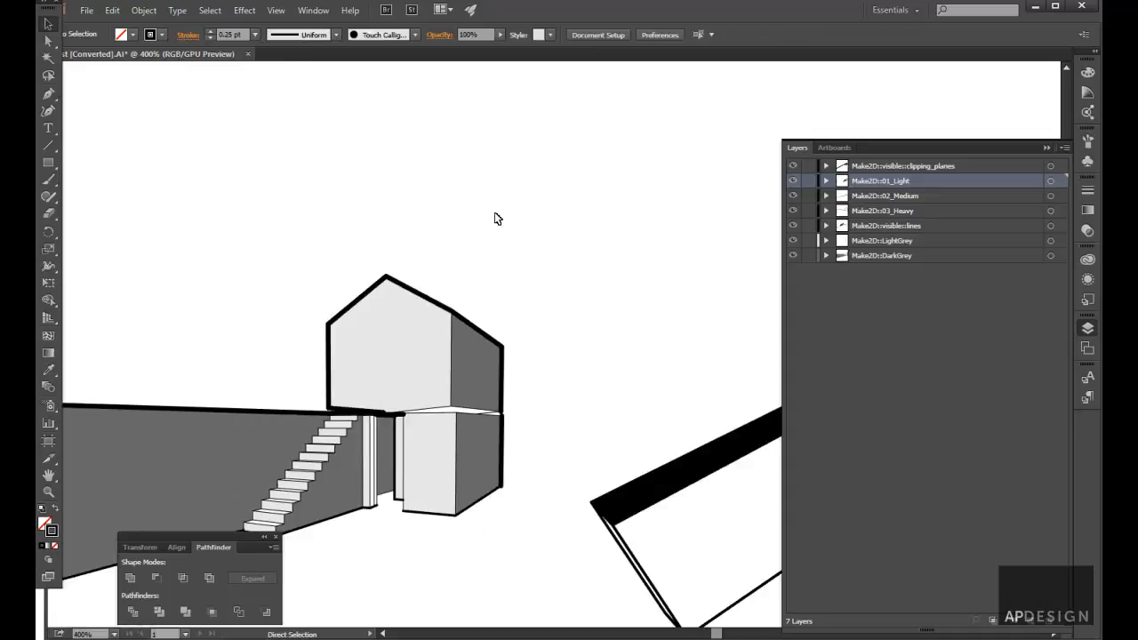
click(1050, 214)
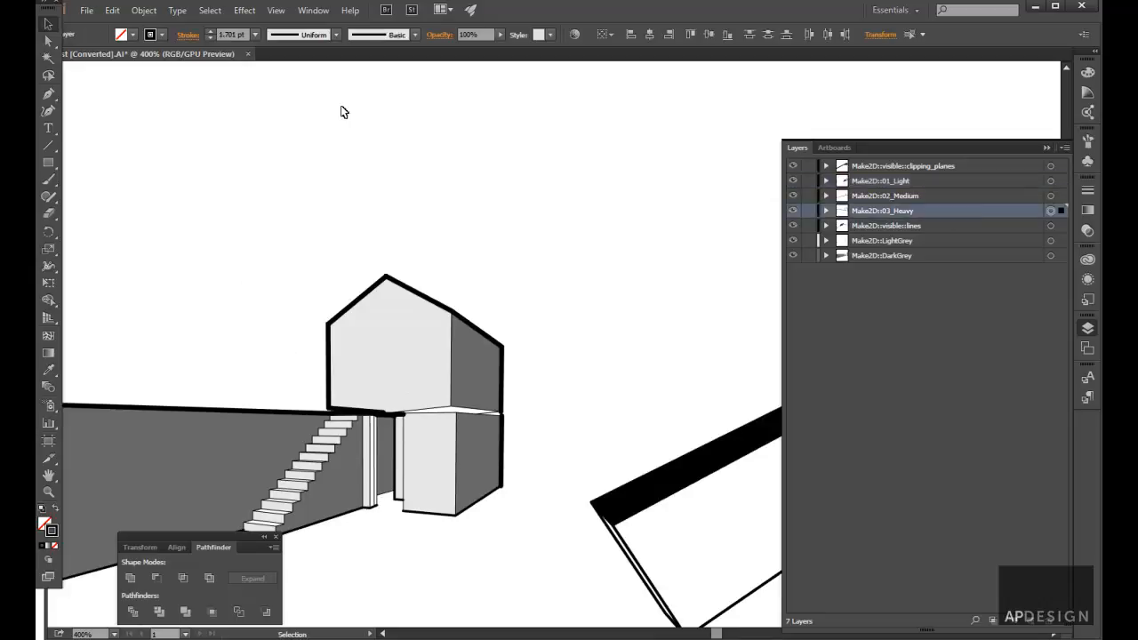
click(231, 34)
drag(233, 32, 227, 32)
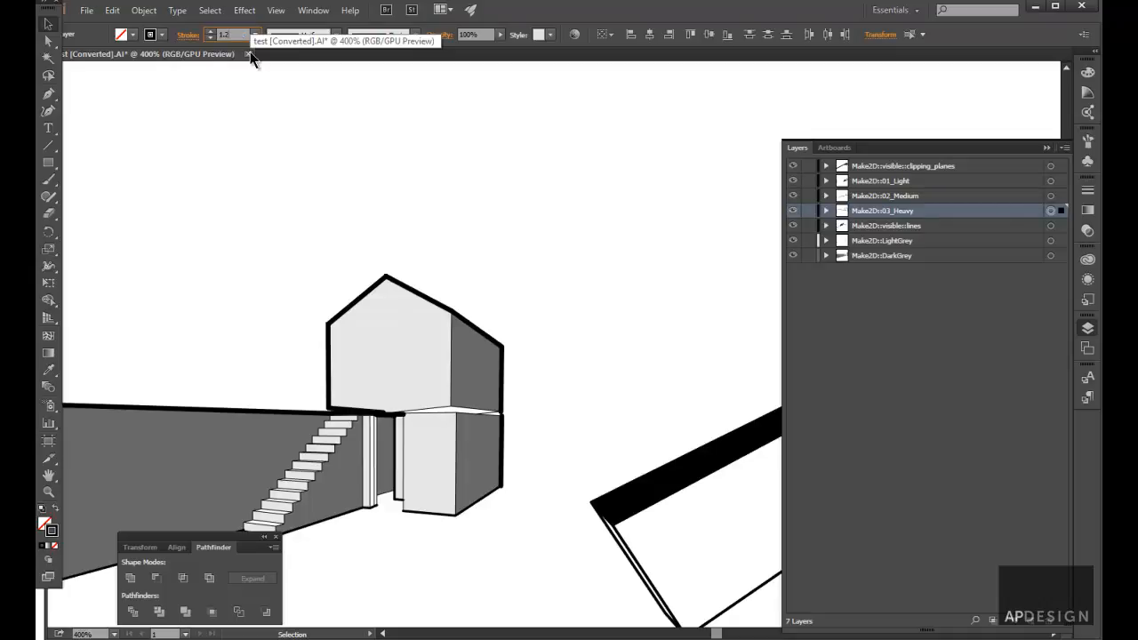
key(Return)
click(555, 330)
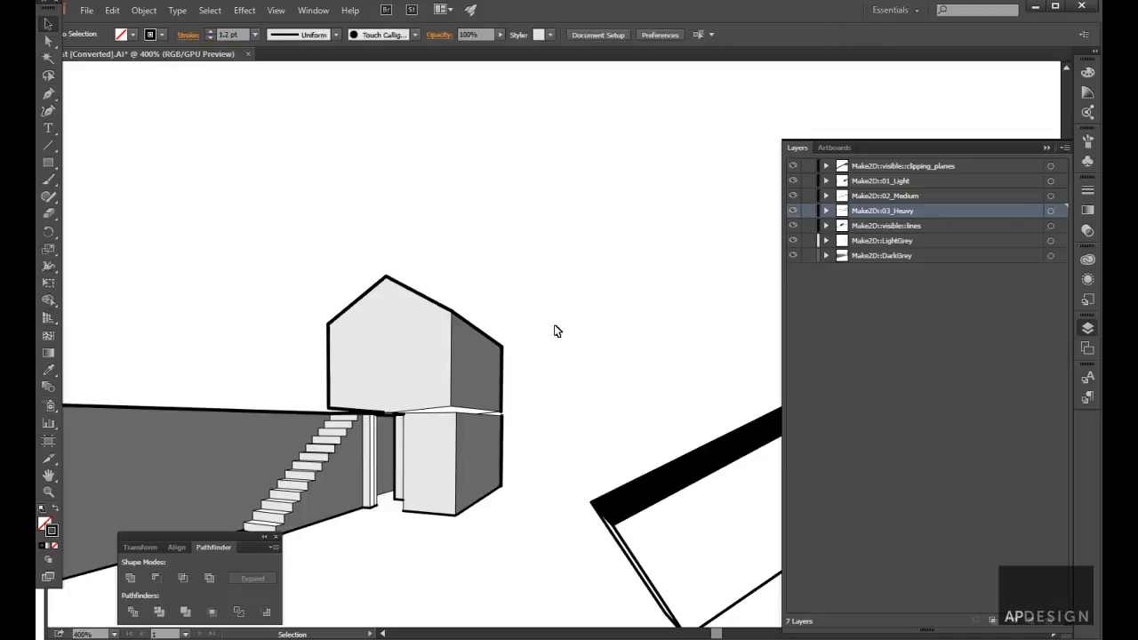
Add a "Front Perspective" text label beneath the building in the shaded perspective
alt+scroll(556, 330, down, 5)
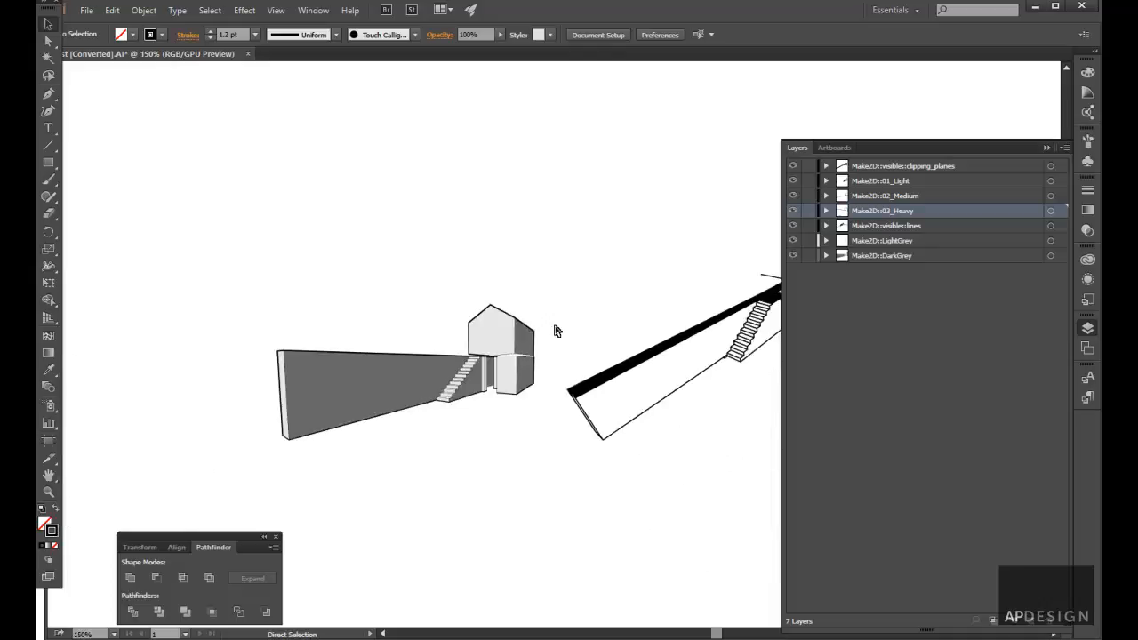
ctrl+scroll(556, 331, right, 2)
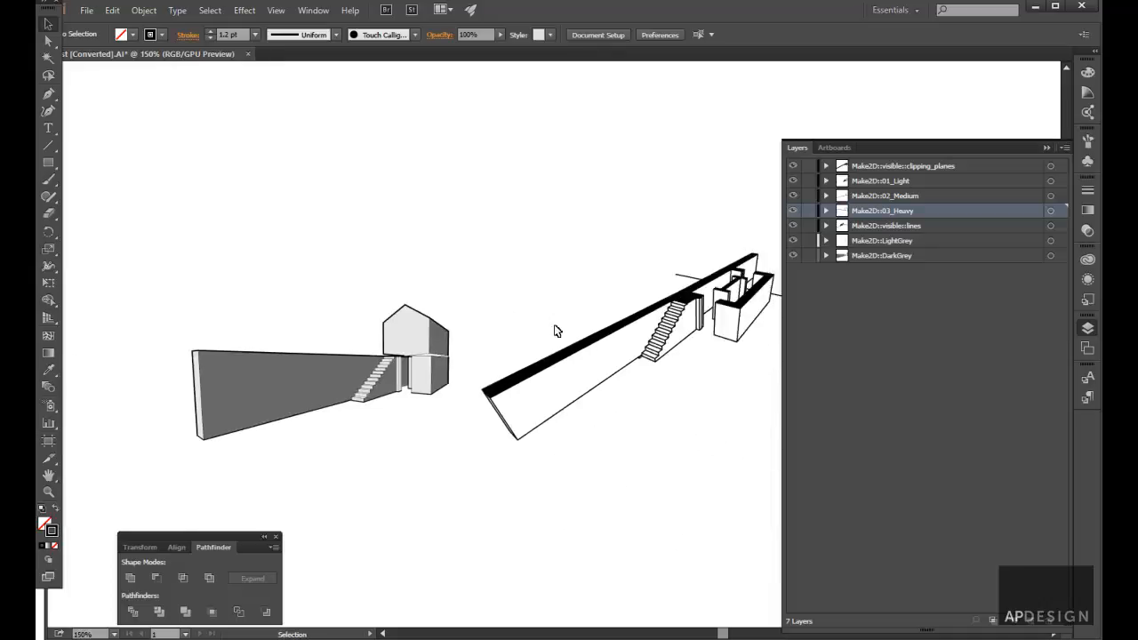
click(687, 302)
scroll(686, 303, up, 3)
scroll(689, 307, down, 2)
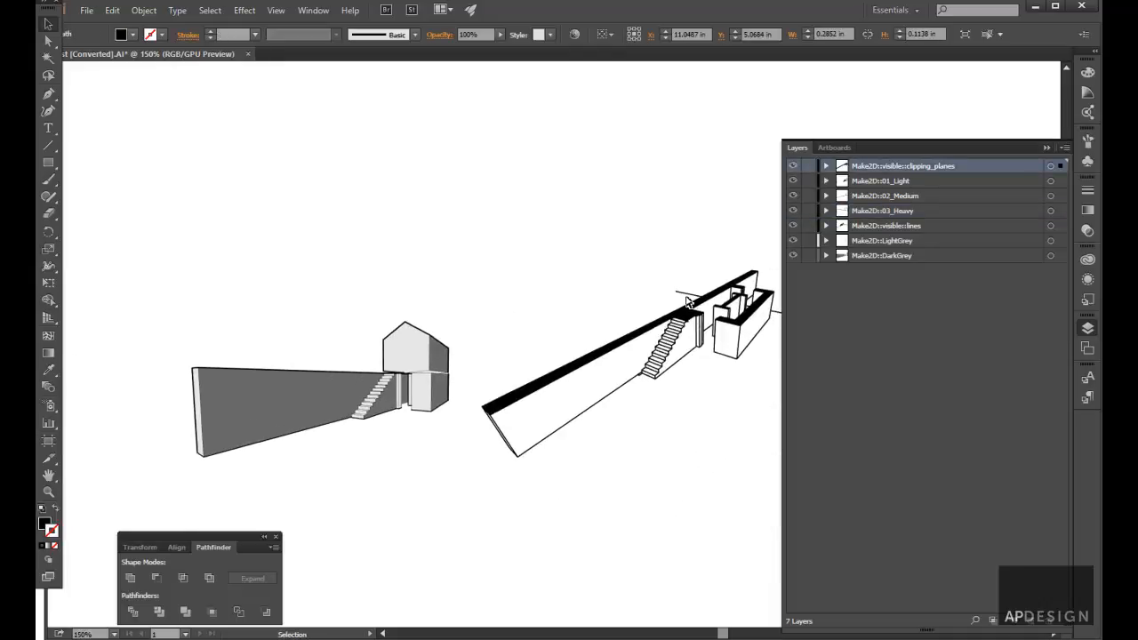
click(512, 272)
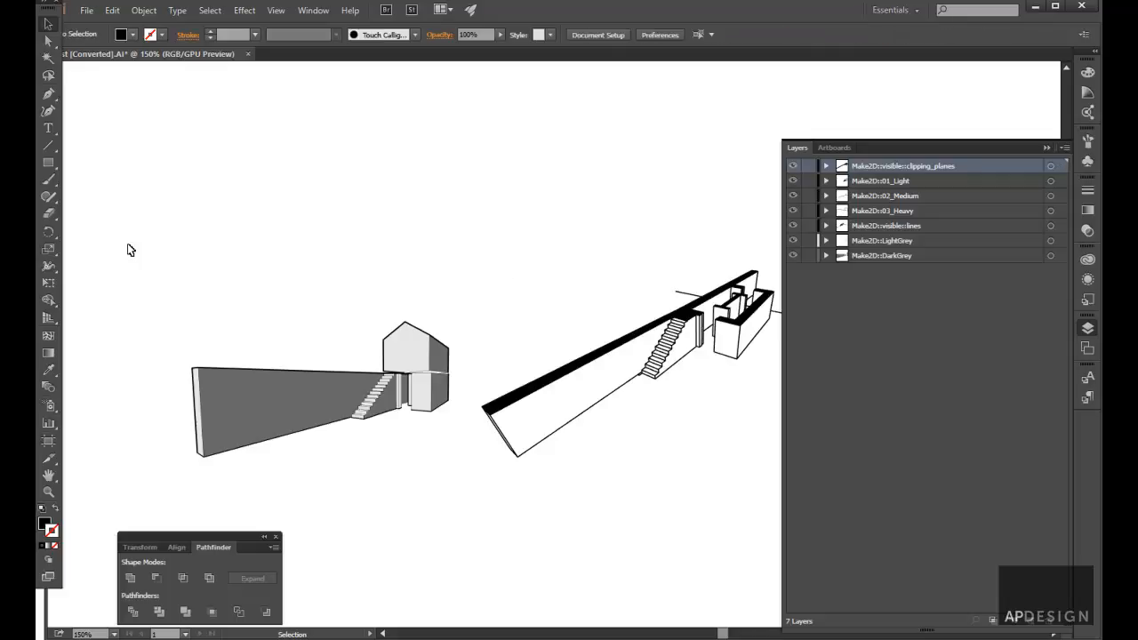
click(48, 128)
drag(356, 438, 472, 457)
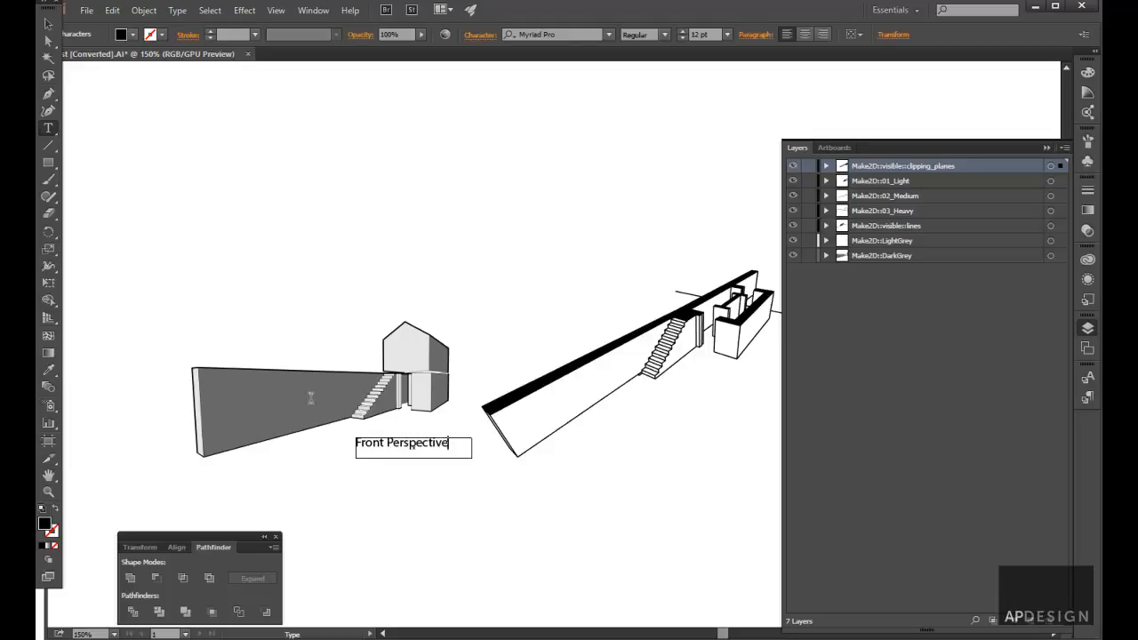
Set the font of the "Front Perspective" label to Arial Narrow
click(48, 23)
click(422, 521)
click(426, 449)
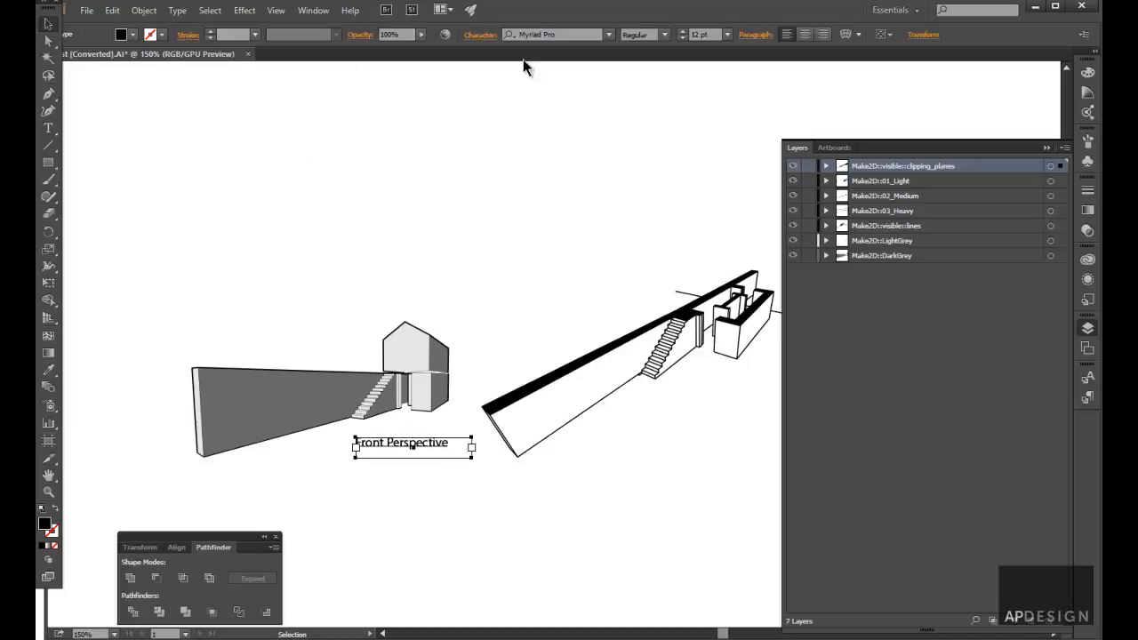
click(611, 37)
drag(807, 267, 802, 83)
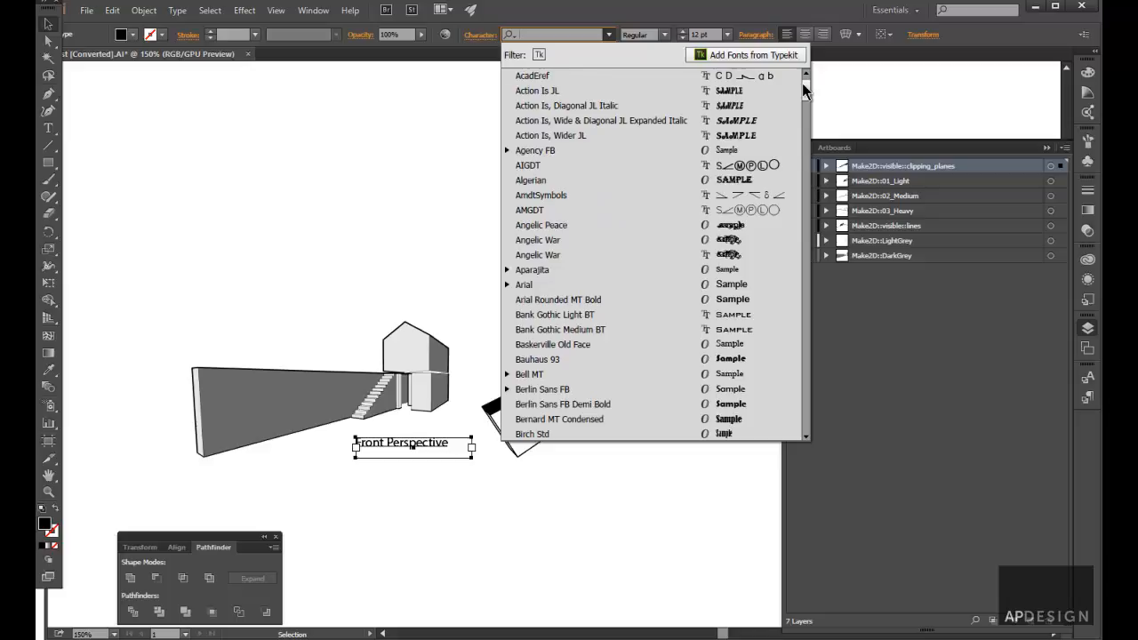
click(506, 284)
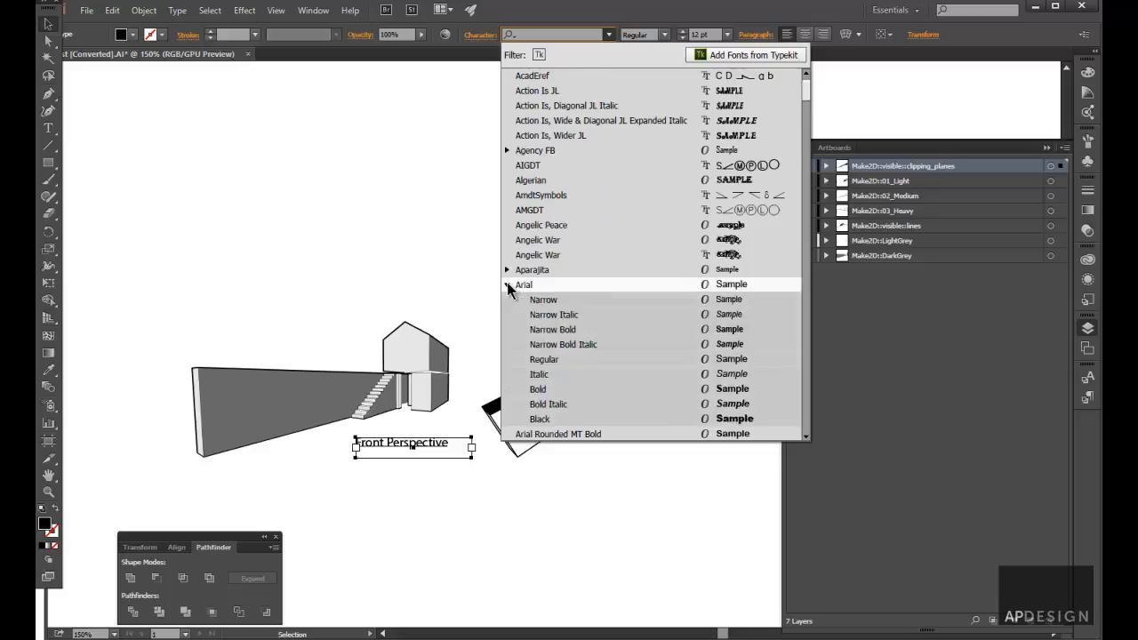
click(529, 300)
click(491, 361)
click(434, 453)
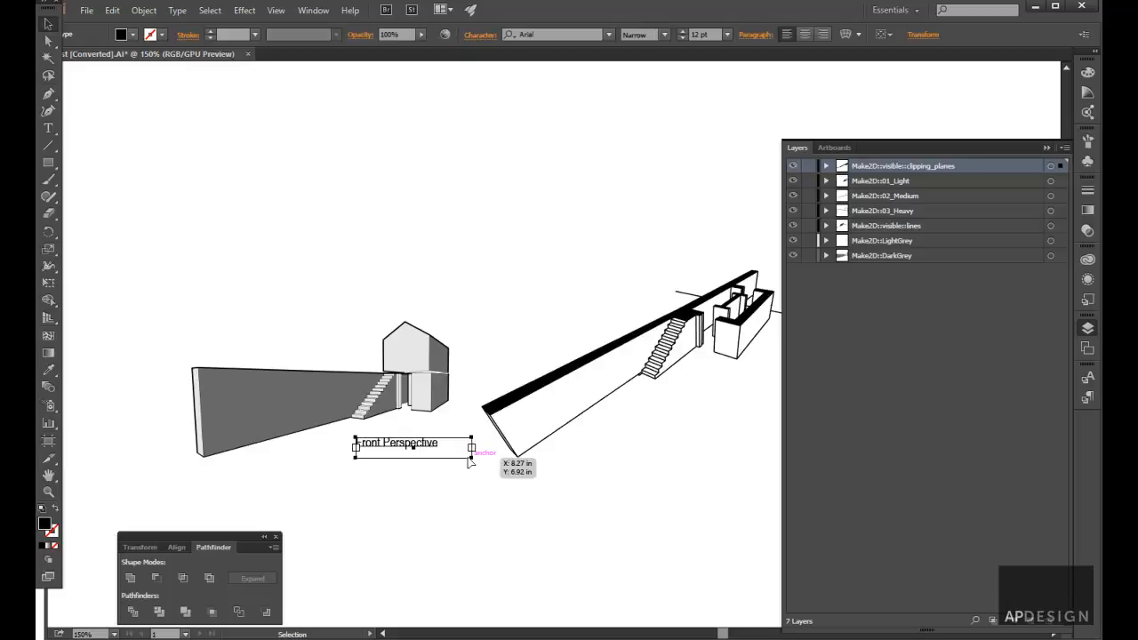
click(410, 476)
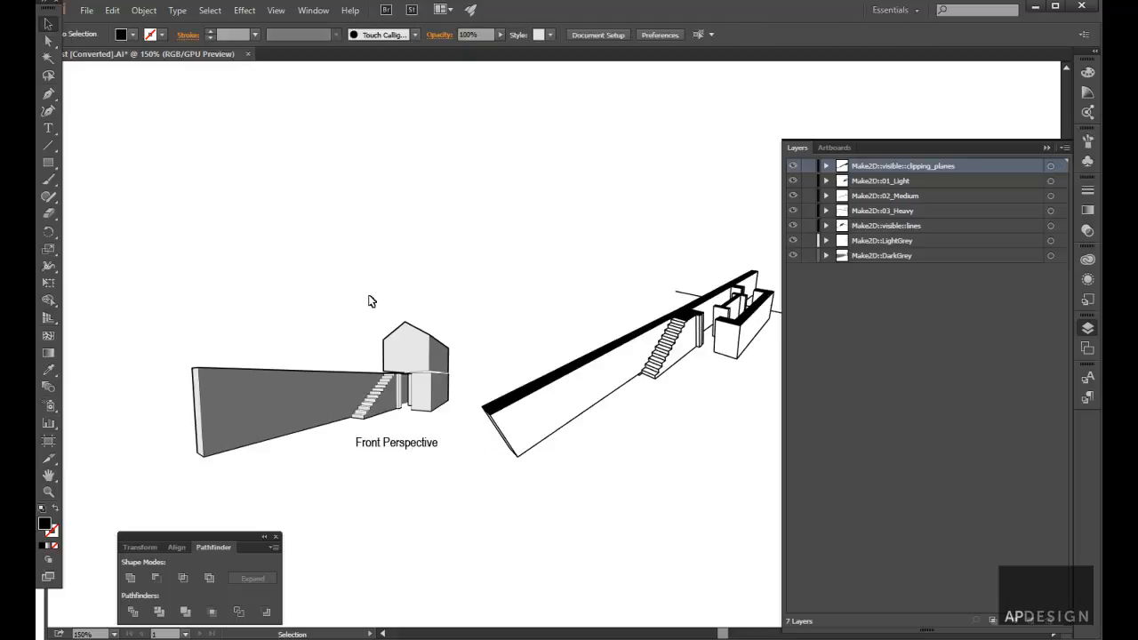
Draw a horizontal line about 0.83 in long extending outward from the gap between the shaded house's upper and lower volumes
click(49, 145)
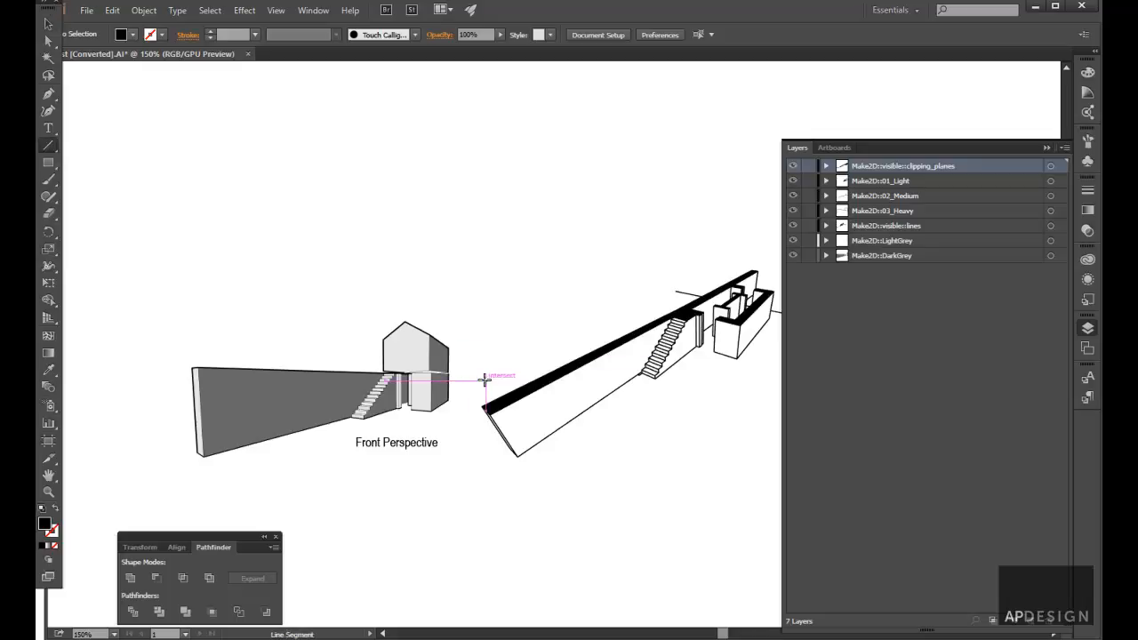
click(530, 364)
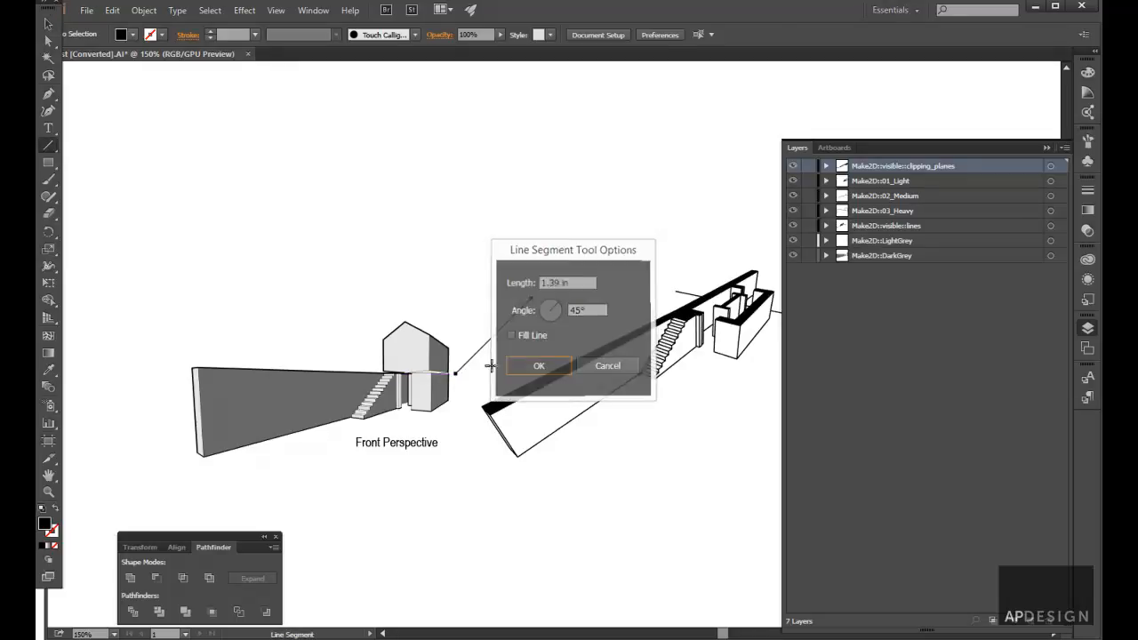
key(ctrl+z)
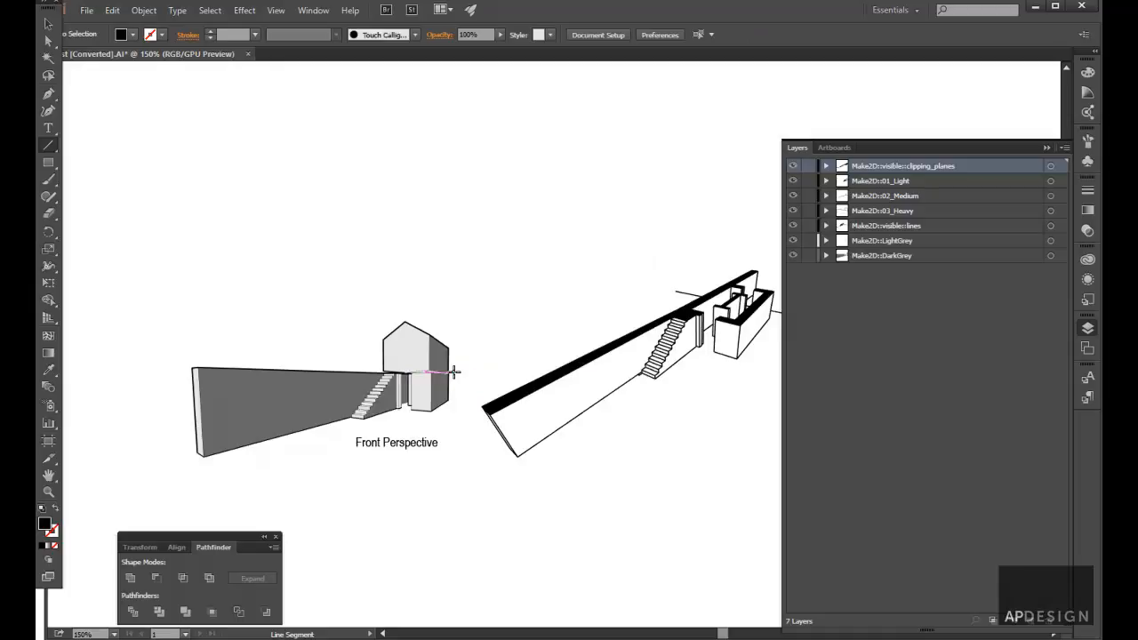
drag(454, 372, 518, 372)
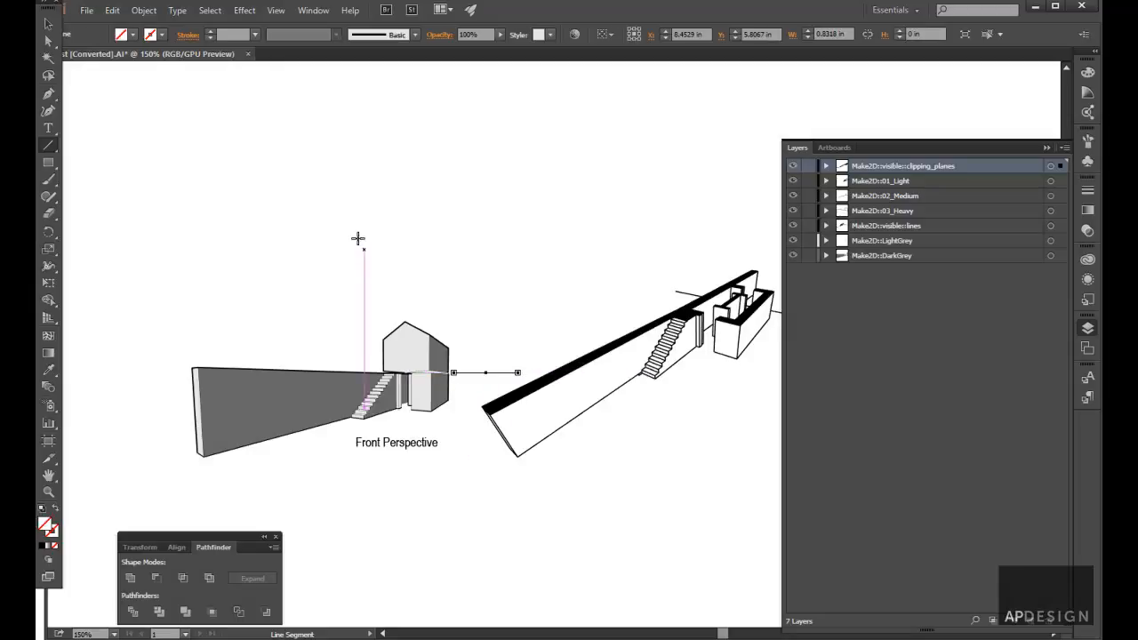
click(48, 24)
click(153, 113)
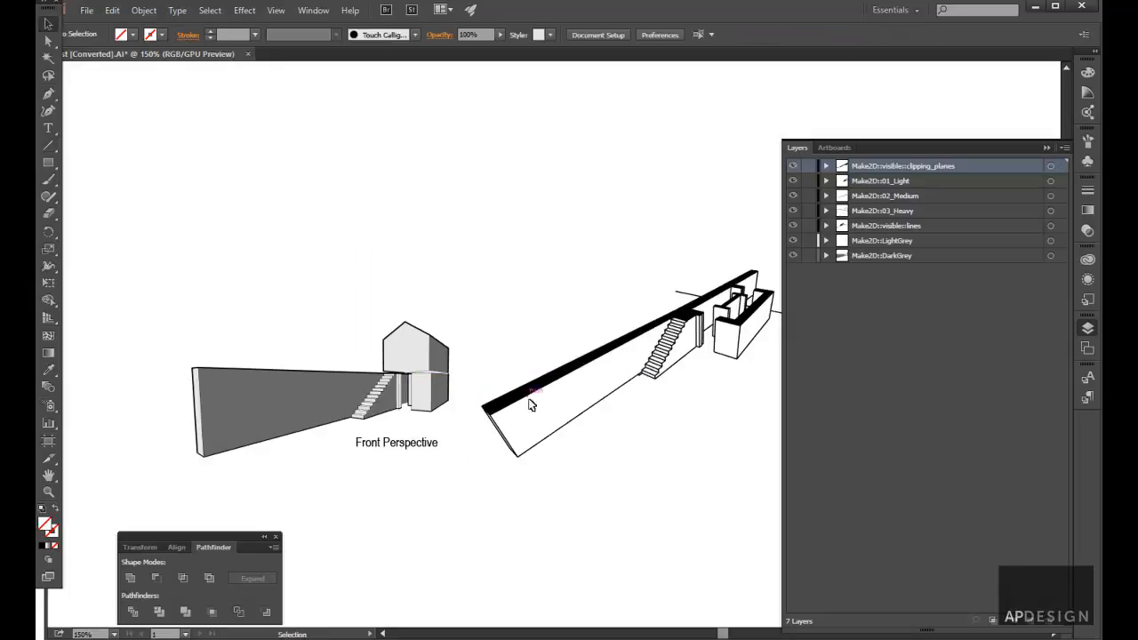
Give the horizontal line beside the house a 1 pt stroke
click(496, 374)
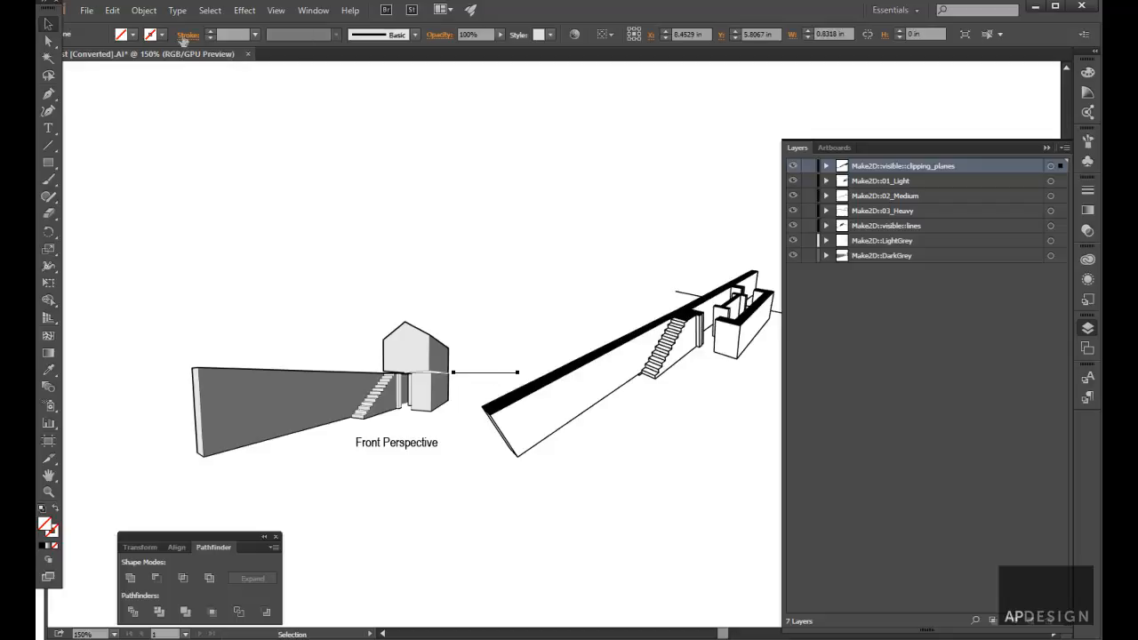
click(161, 36)
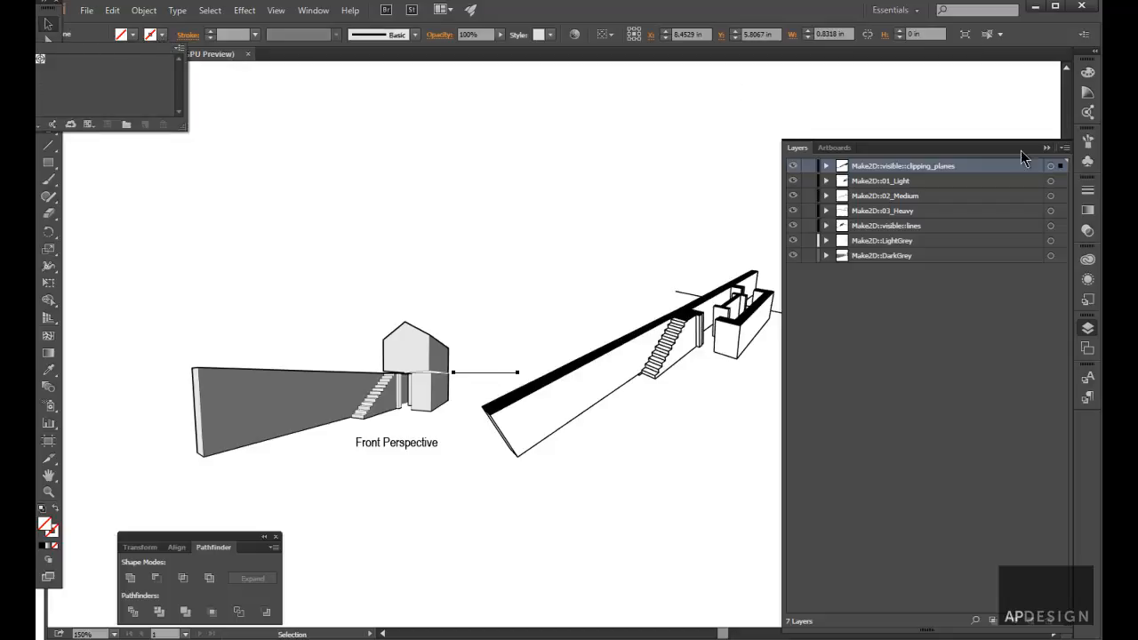
click(1086, 194)
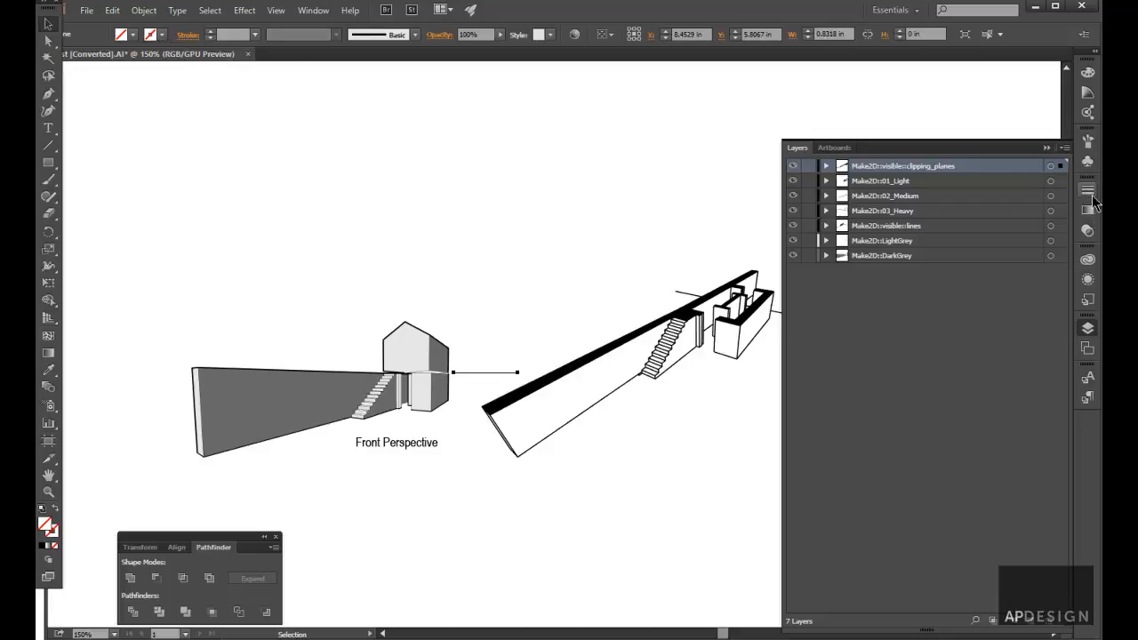
click(1086, 91)
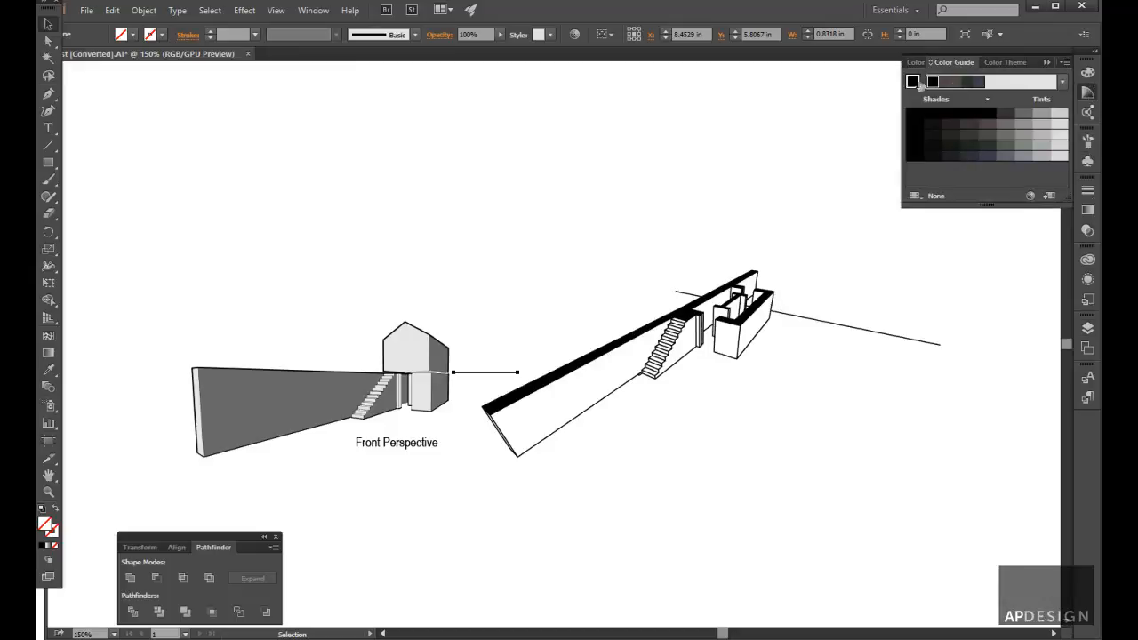
click(256, 36)
click(272, 97)
click(371, 170)
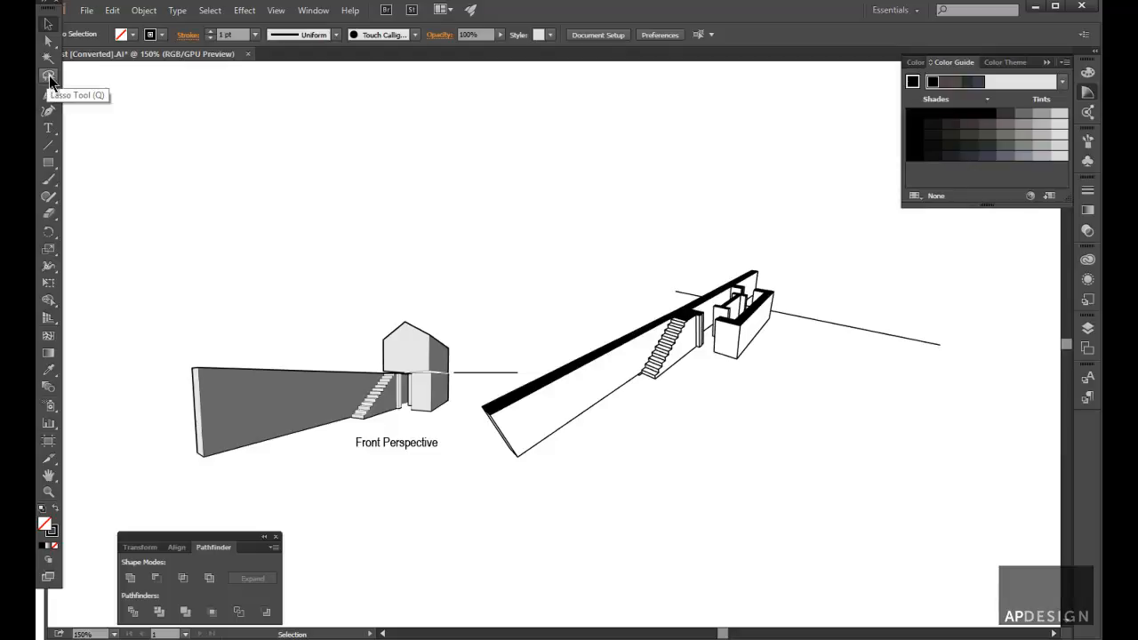
click(48, 125)
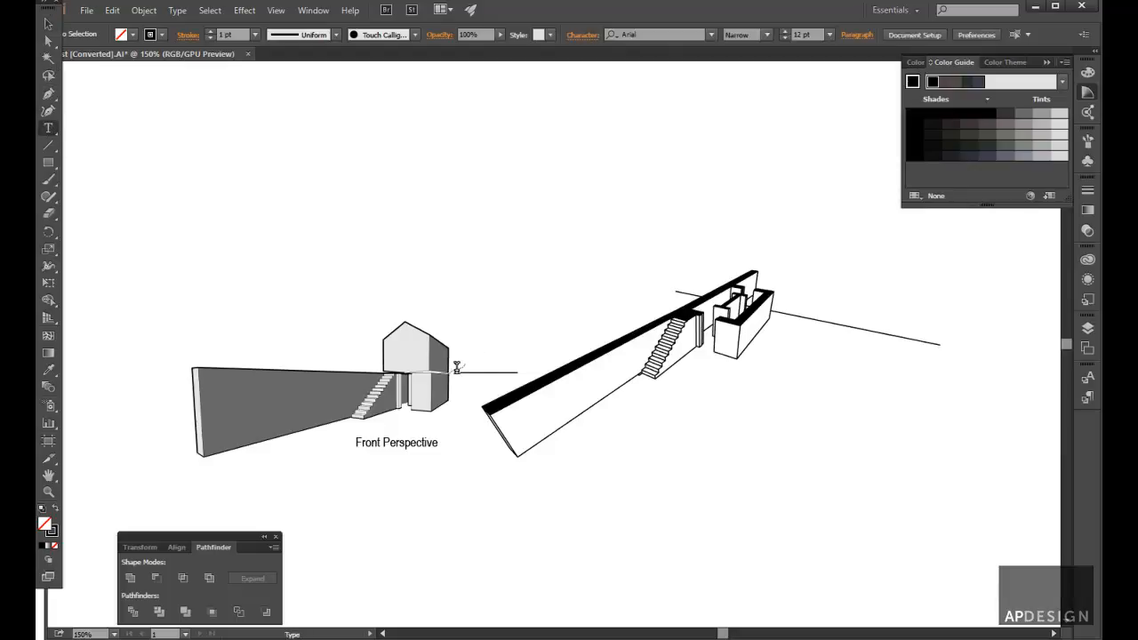
click(485, 365)
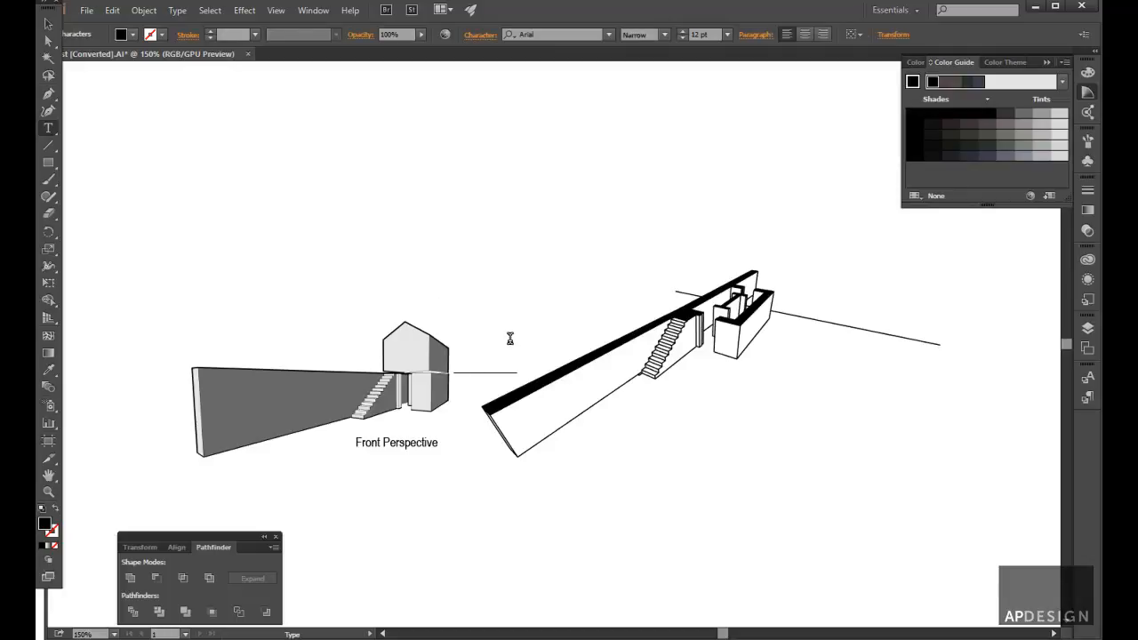
click(48, 24)
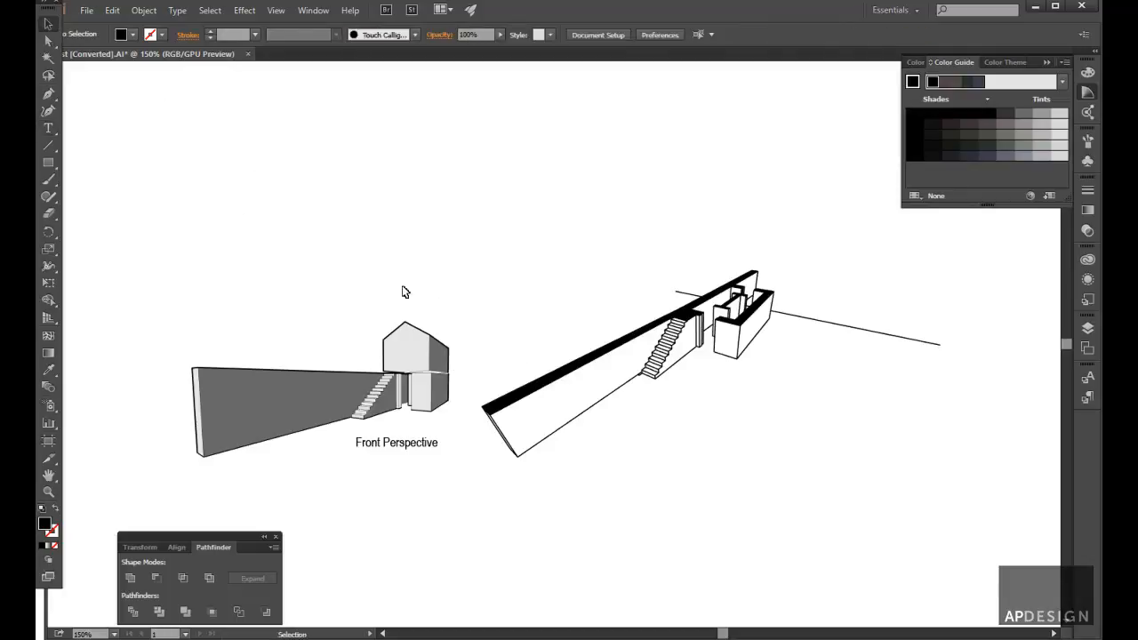
key(shift+x)
Add a text box above the horizontal line beside the house, reading "FLOATING" in capitals
key(t)
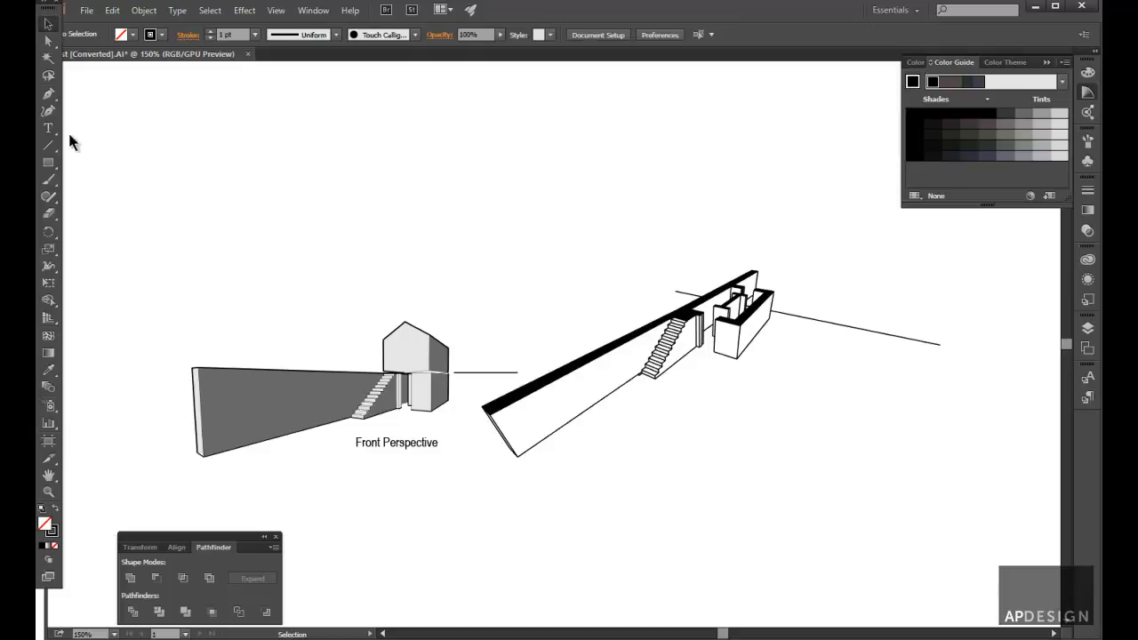
drag(455, 315, 536, 353)
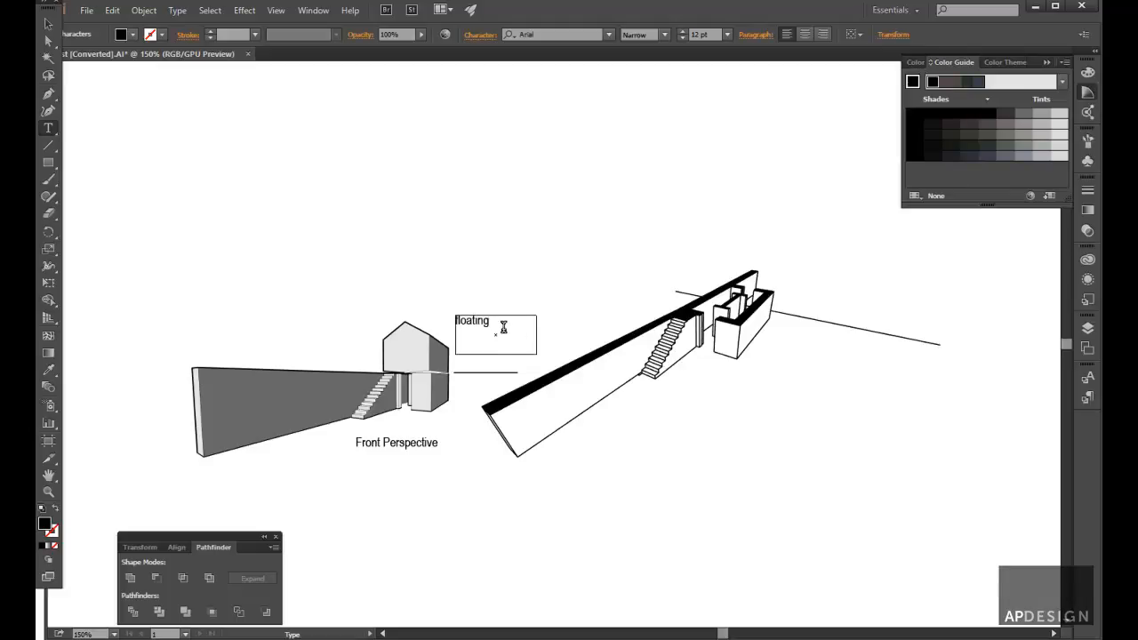
drag(494, 320, 439, 314)
key(BackSpace)
drag(496, 318, 401, 316)
text(floar)
Change the "FLOATING" text to a heavy condensed typeface
drag(515, 322, 438, 315)
click(256, 34)
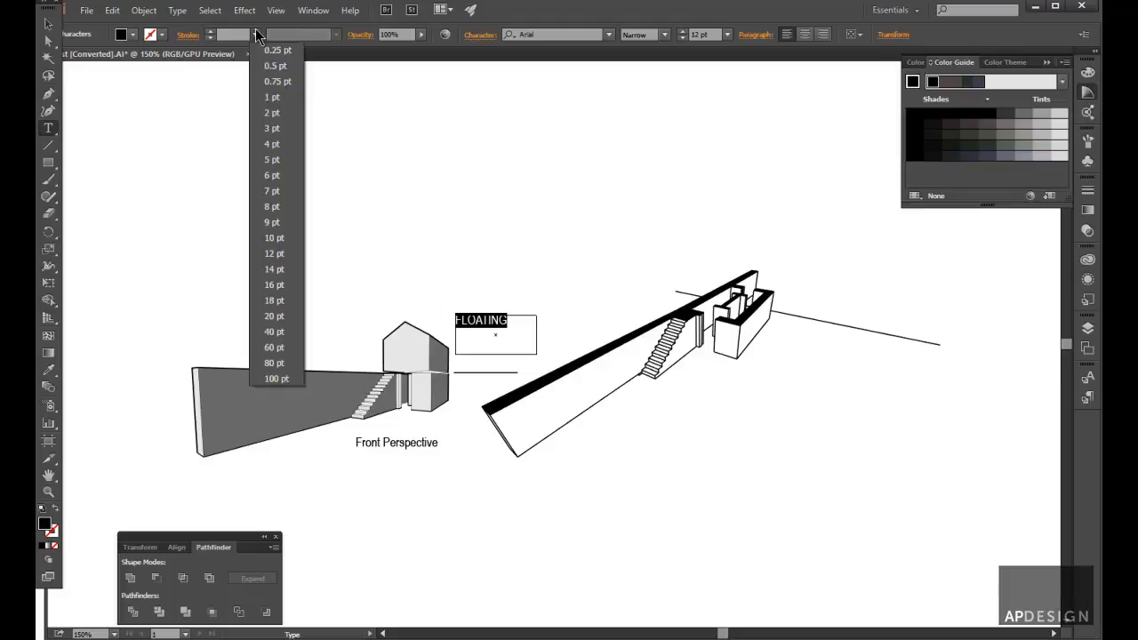
click(325, 35)
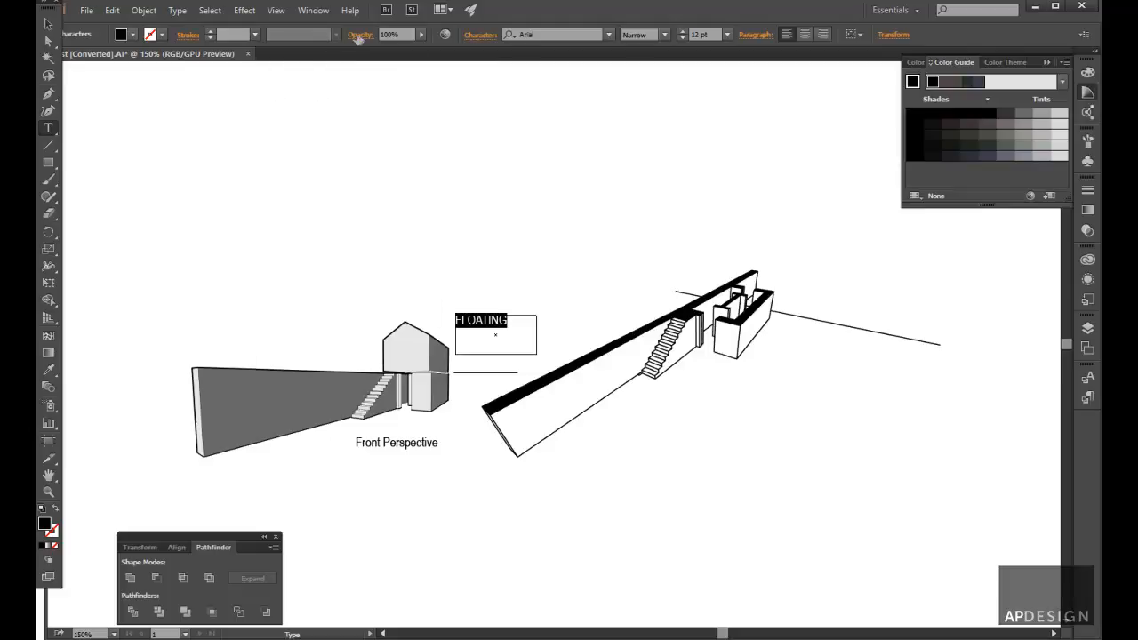
click(611, 35)
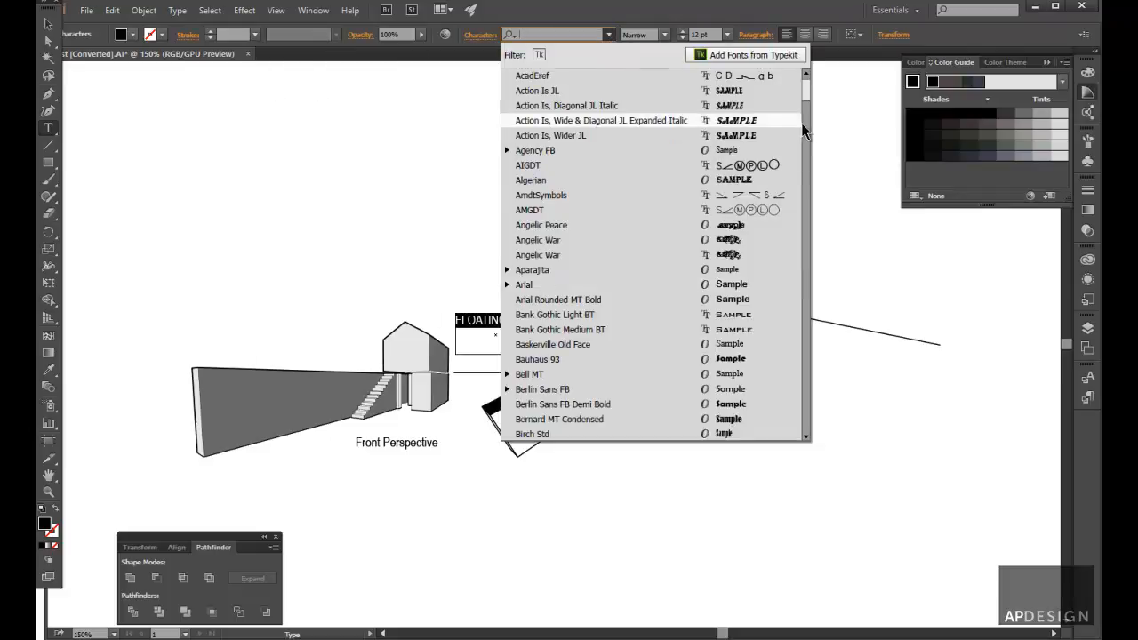
drag(807, 102, 815, 293)
key(Escape)
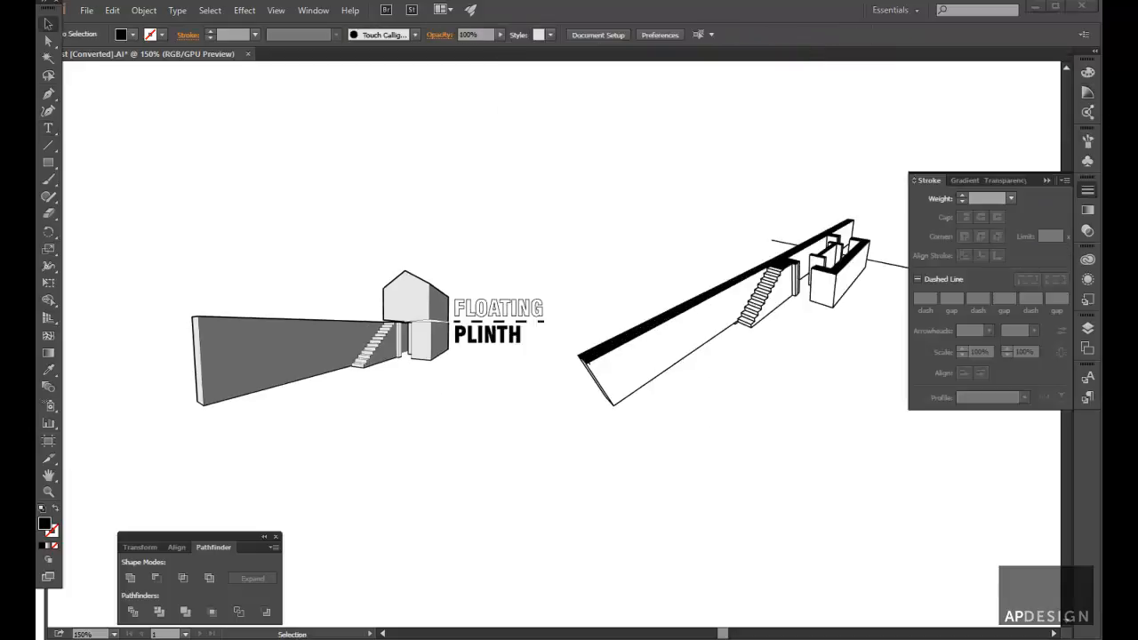